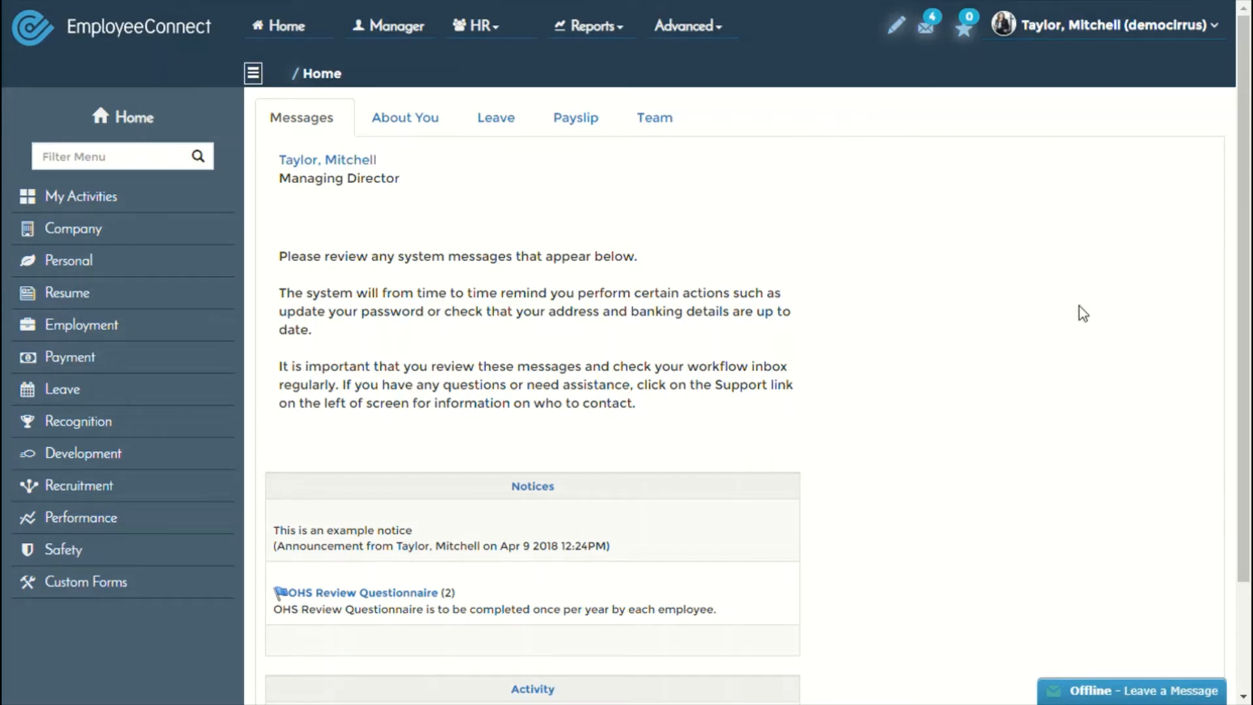
Step: Open the Engagement Pillars list from the Communication module's engagement survey setup
left_click(716, 27)
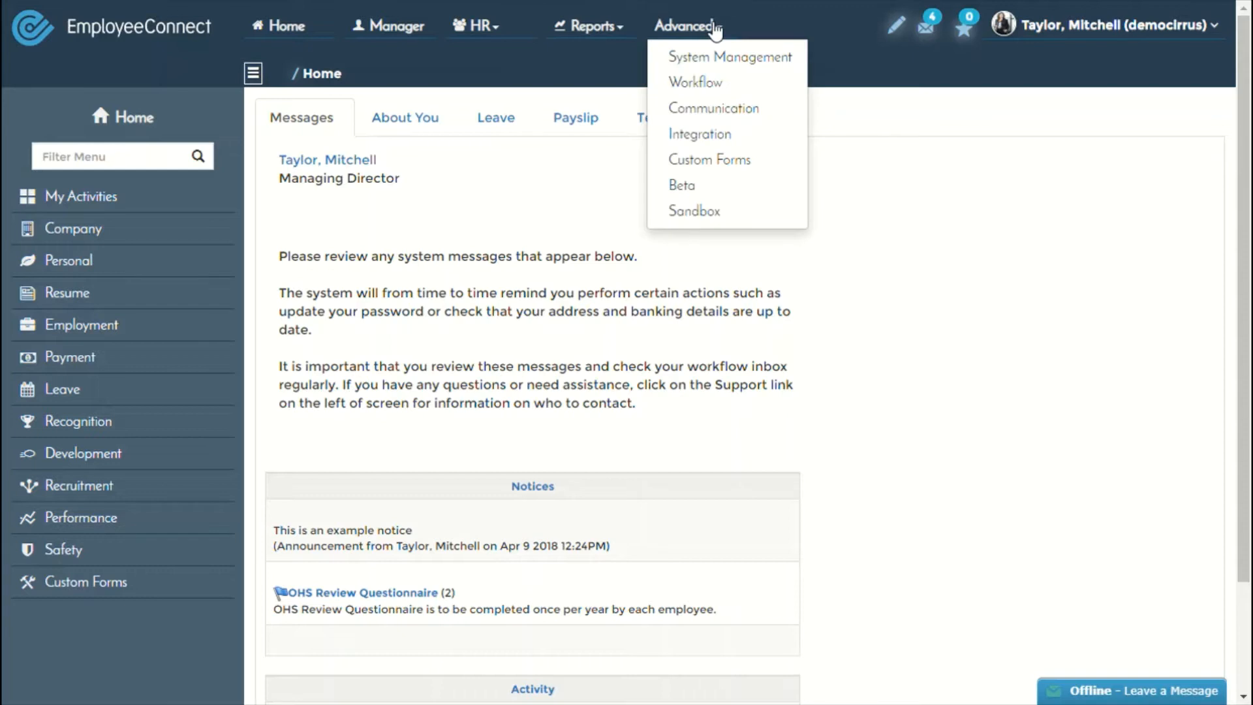
left_click(983, 315)
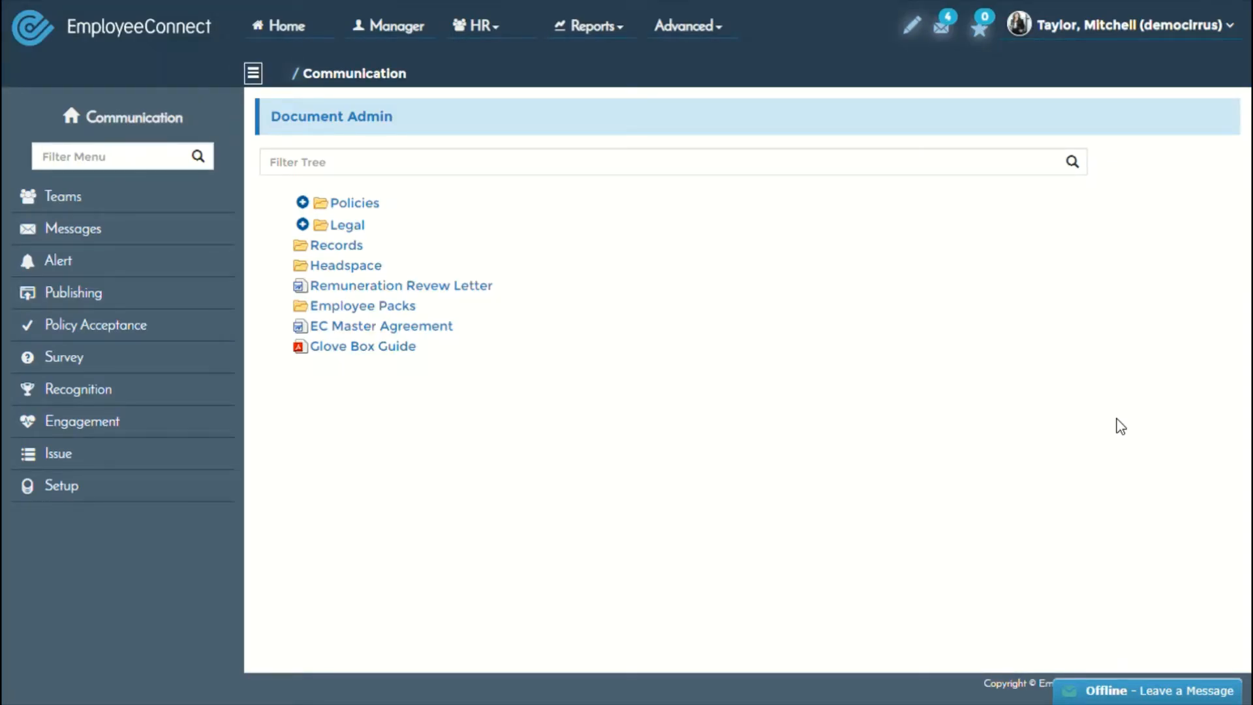
left_click(87, 424)
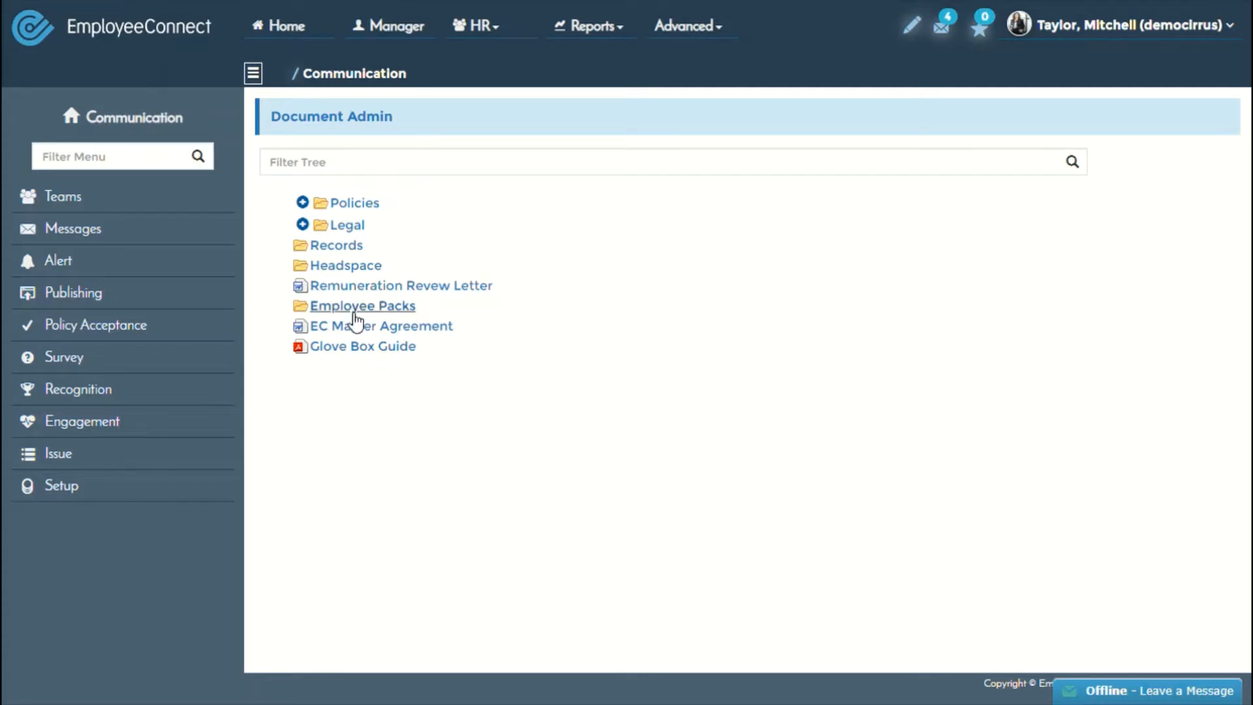
left_click(112, 423)
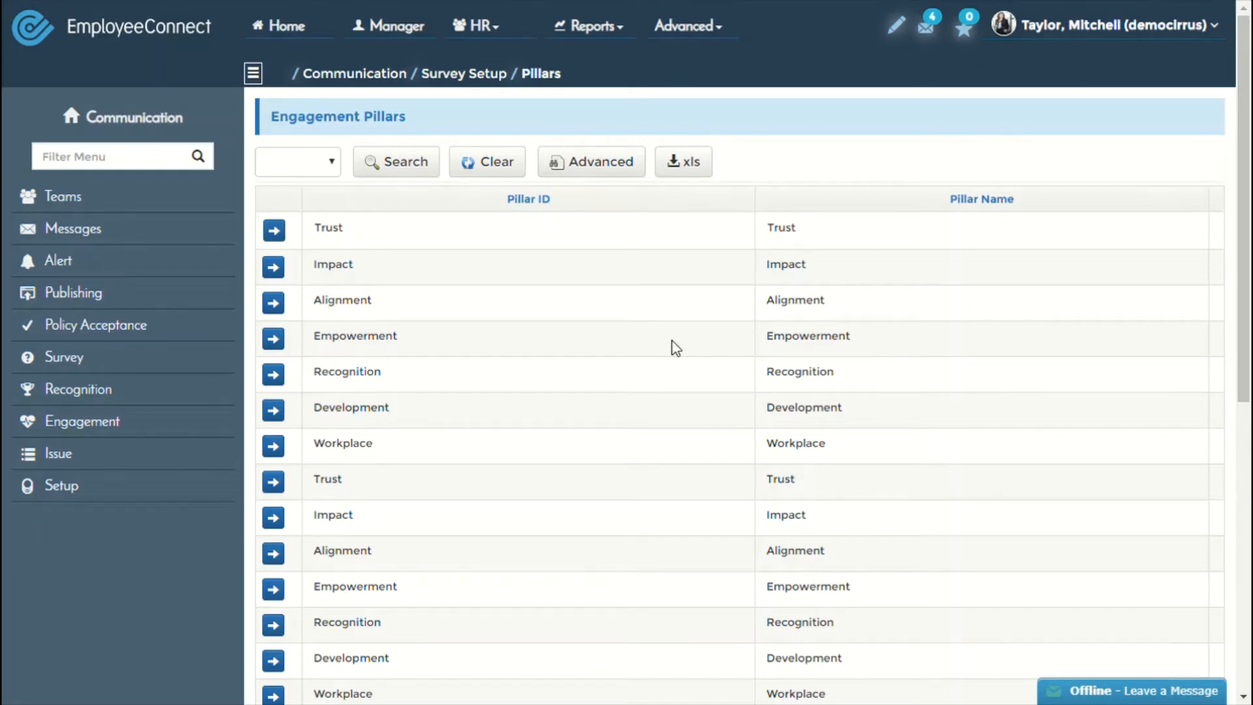
Step: Add an engagement pillar with both its Pillar ID and Pillar Name set to "Values tracking"
scroll(625, 367, "down", 8)
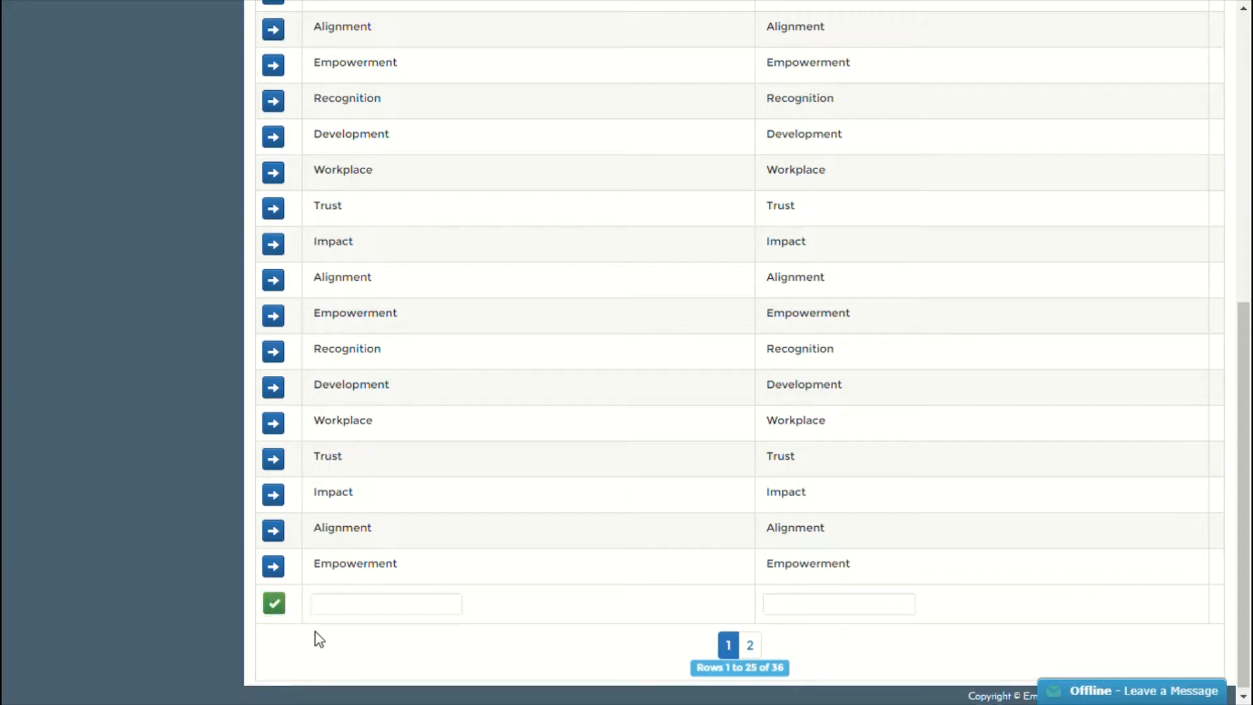
left_click(374, 607)
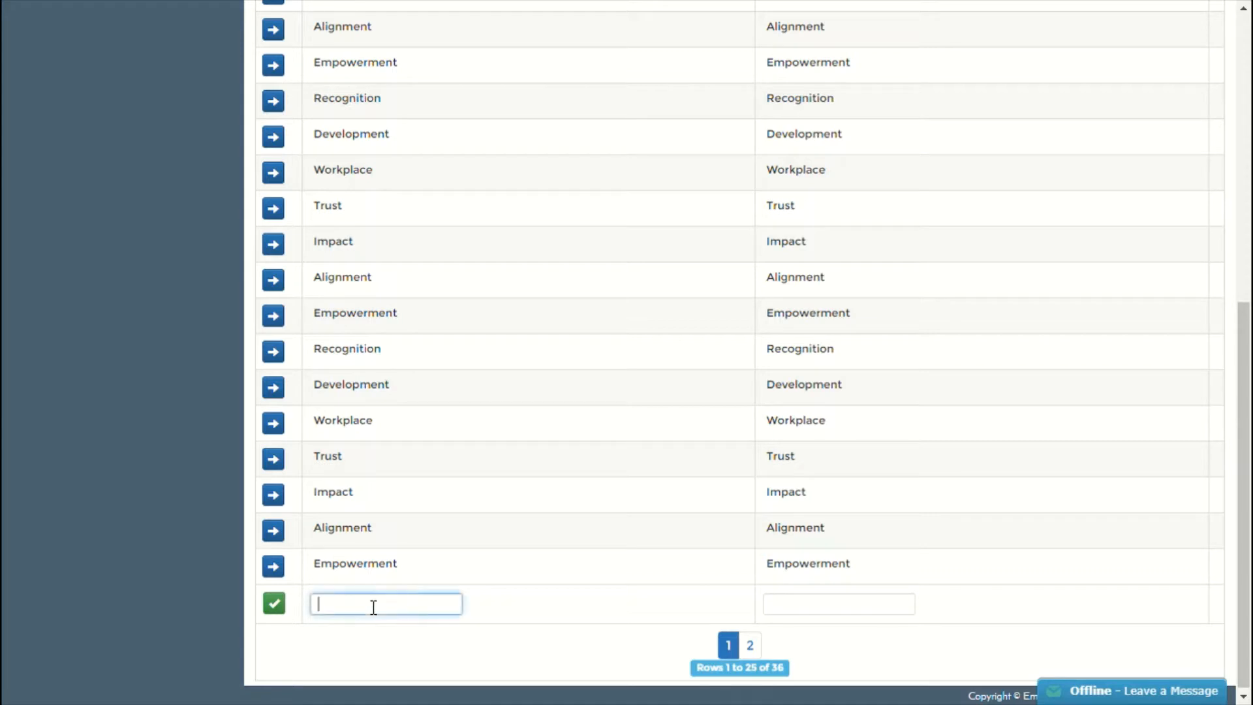
type("Values tracking")
left_click(800, 610)
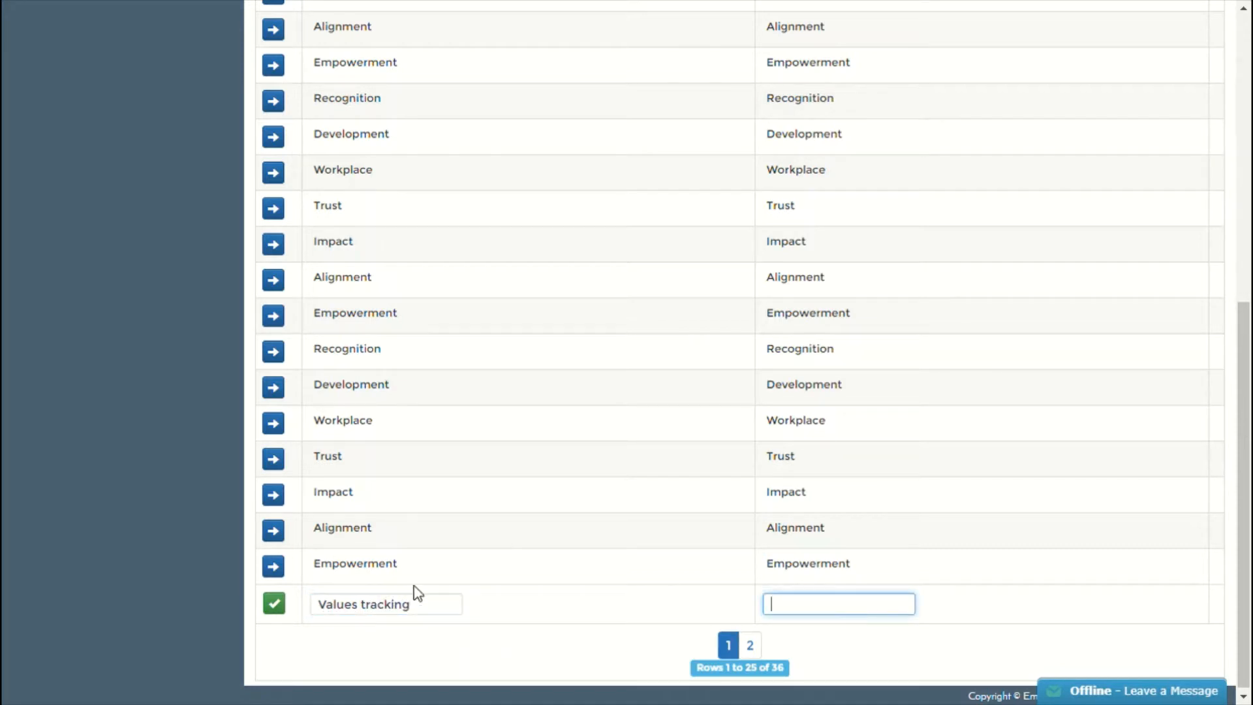
left_click_drag(441, 607, 223, 602)
key("ctrl+c")
left_click(827, 607)
key("ctrl+v")
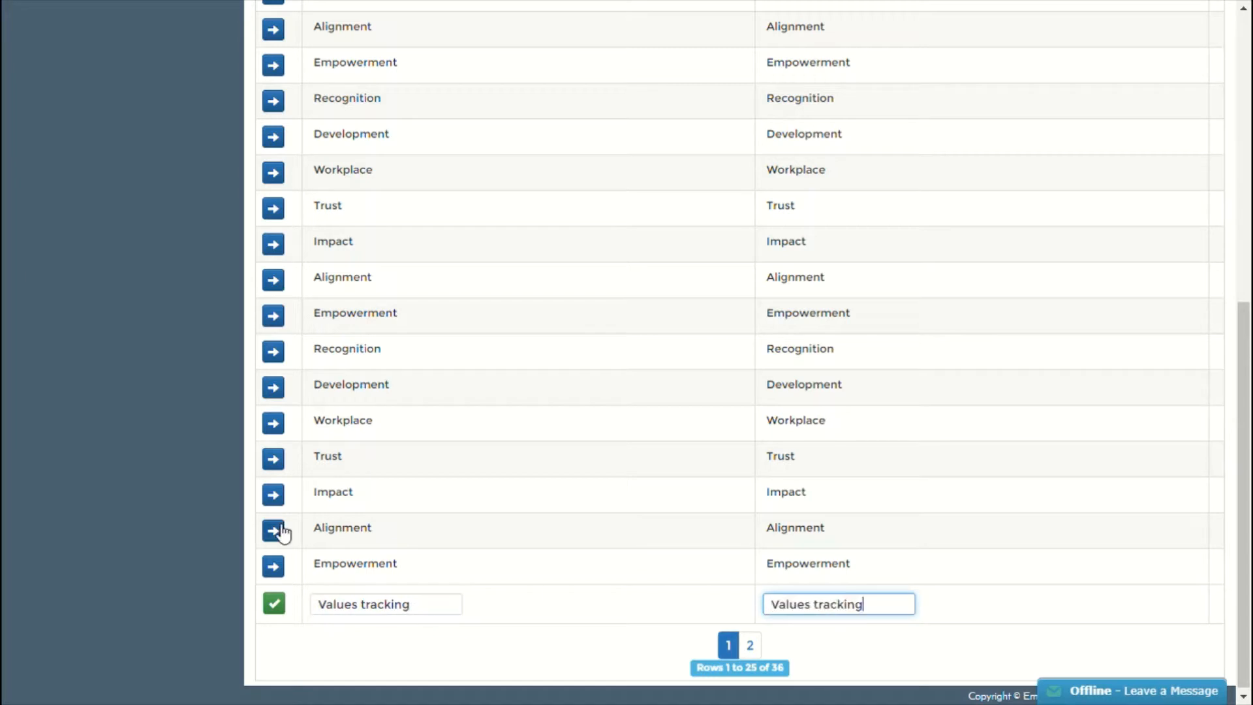
left_click(275, 610)
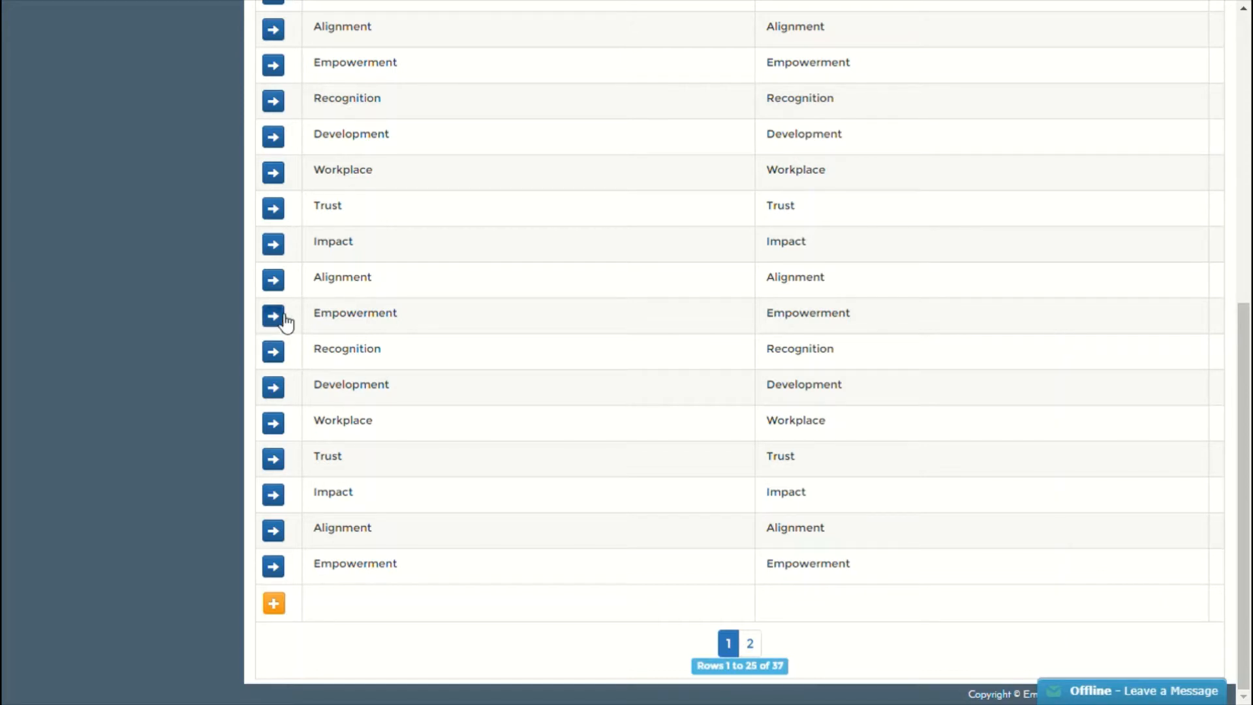
Step: Change the Empowerment pillar above Recognition to ID "Empowerment modified" and name "Empowerment Modified", and save the row
left_click(484, 328)
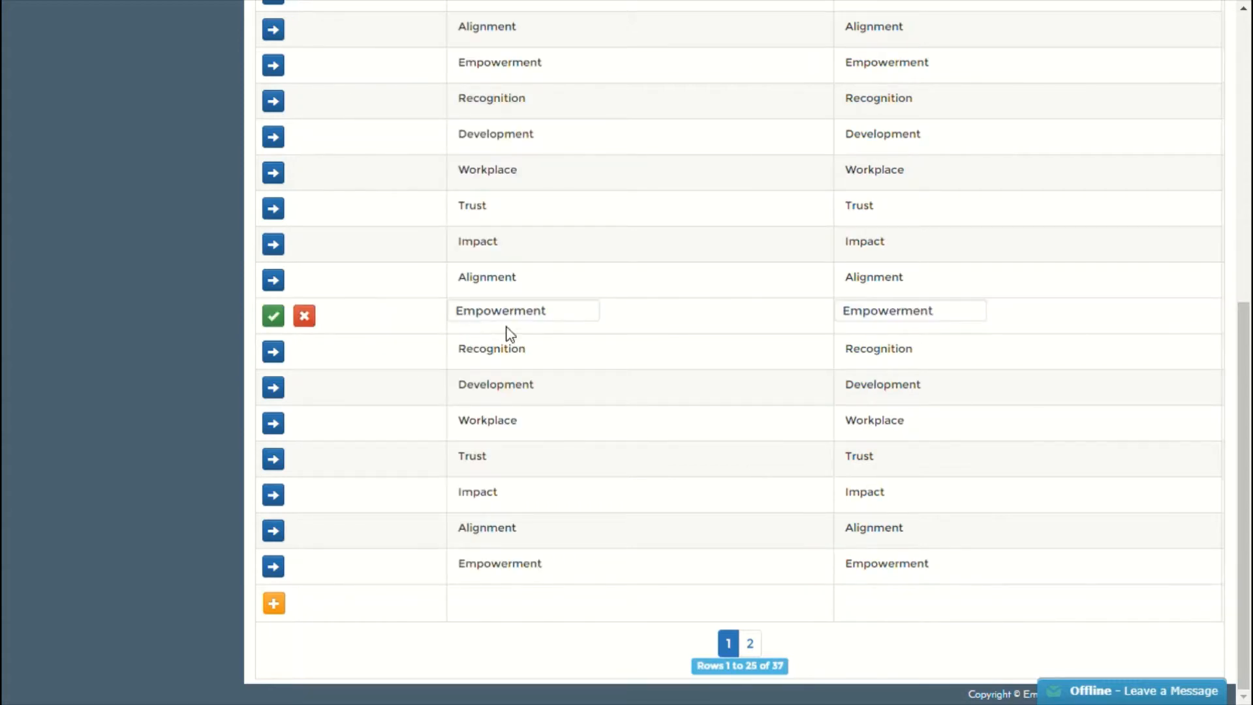
left_click(564, 326)
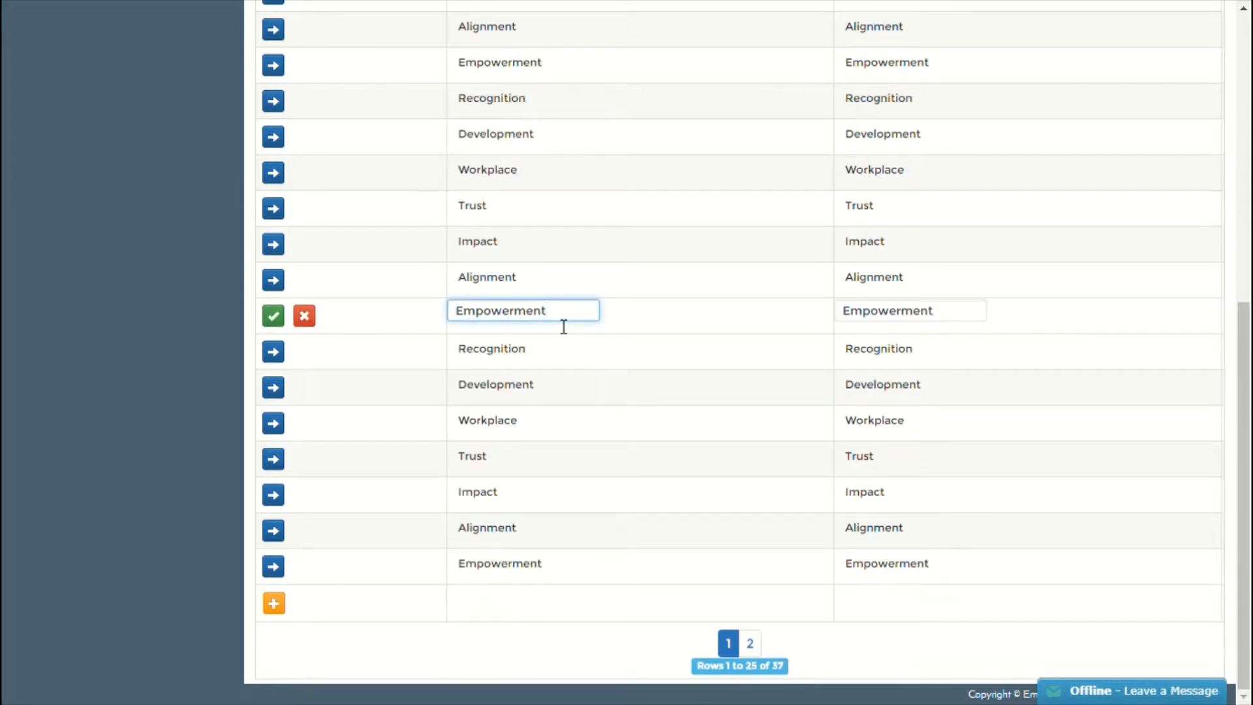
type("m")
key("BackSpace")
type("modified")
left_click(940, 318)
type("Modified")
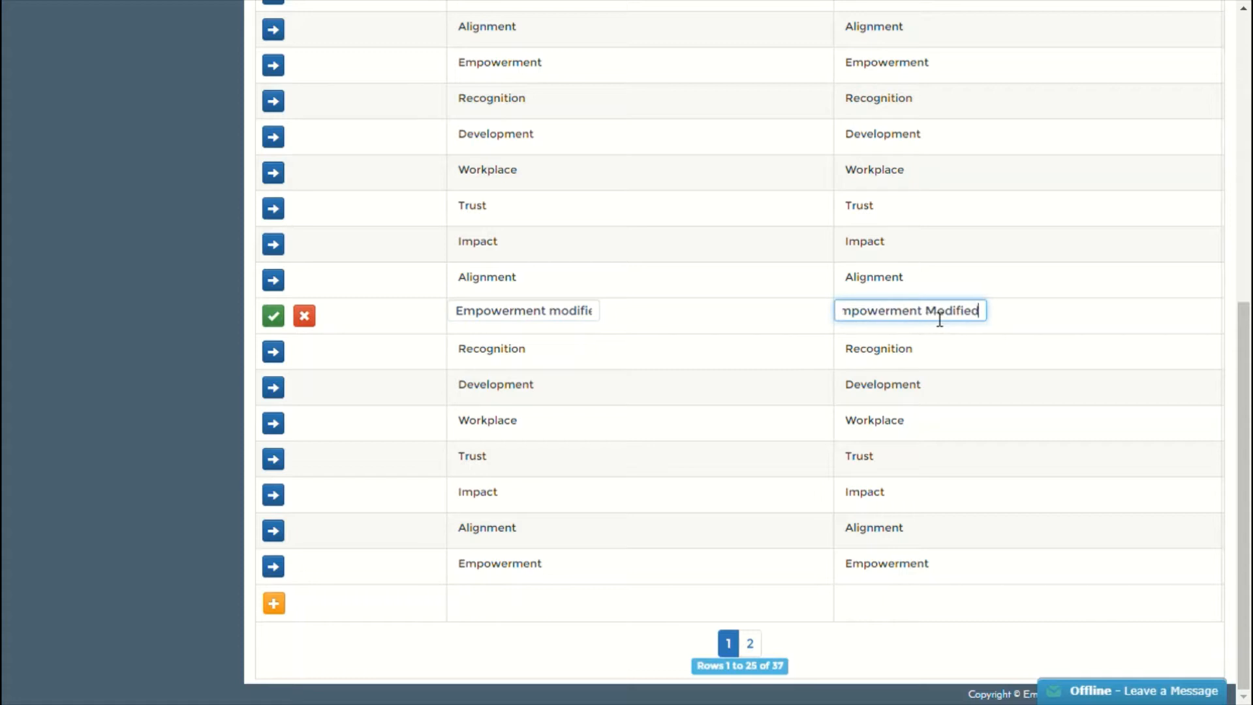
left_click(281, 321)
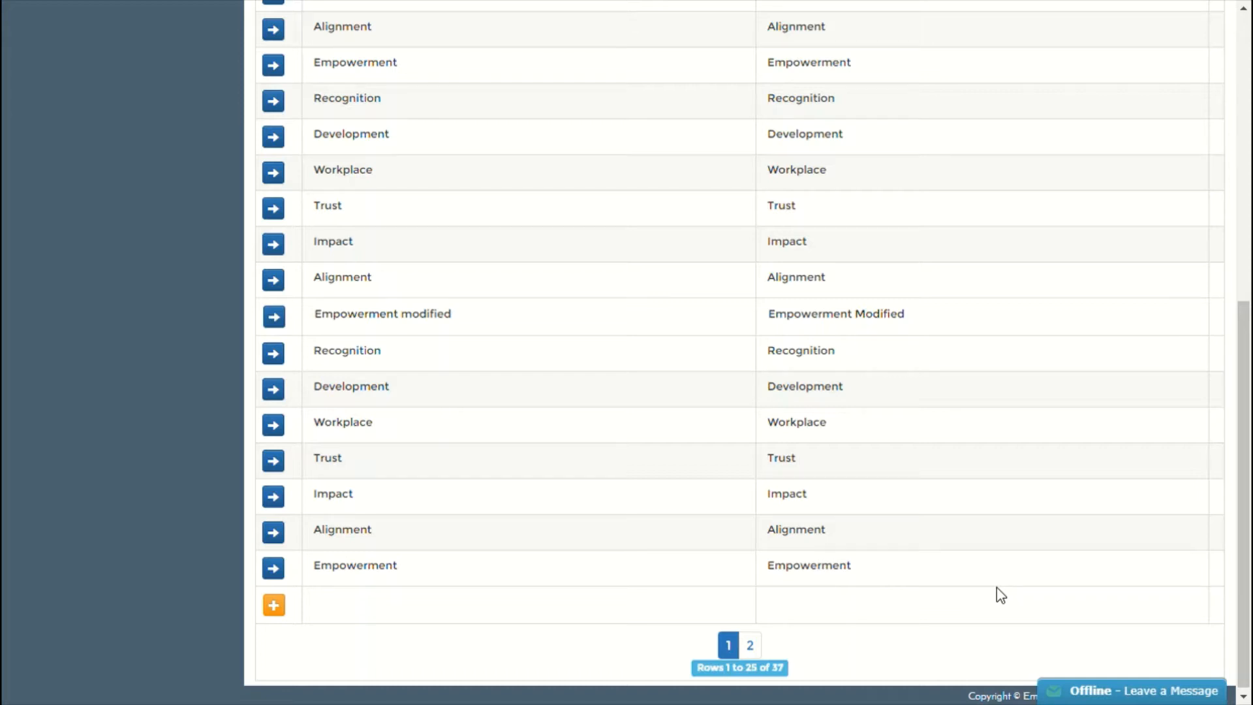
Step: Start a new engagement survey, enter its survey name, and describe it as "give a description here for what this suvey is about"
scroll(939, 535, "up", 8)
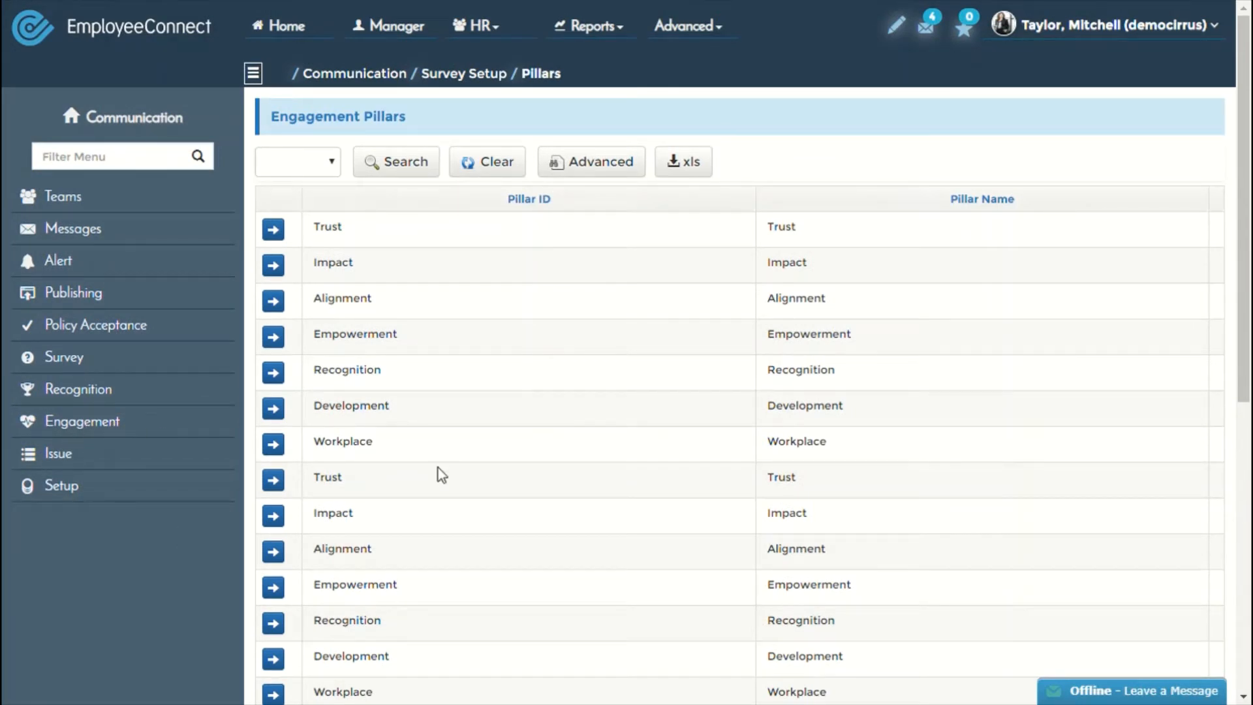
left_click(460, 79)
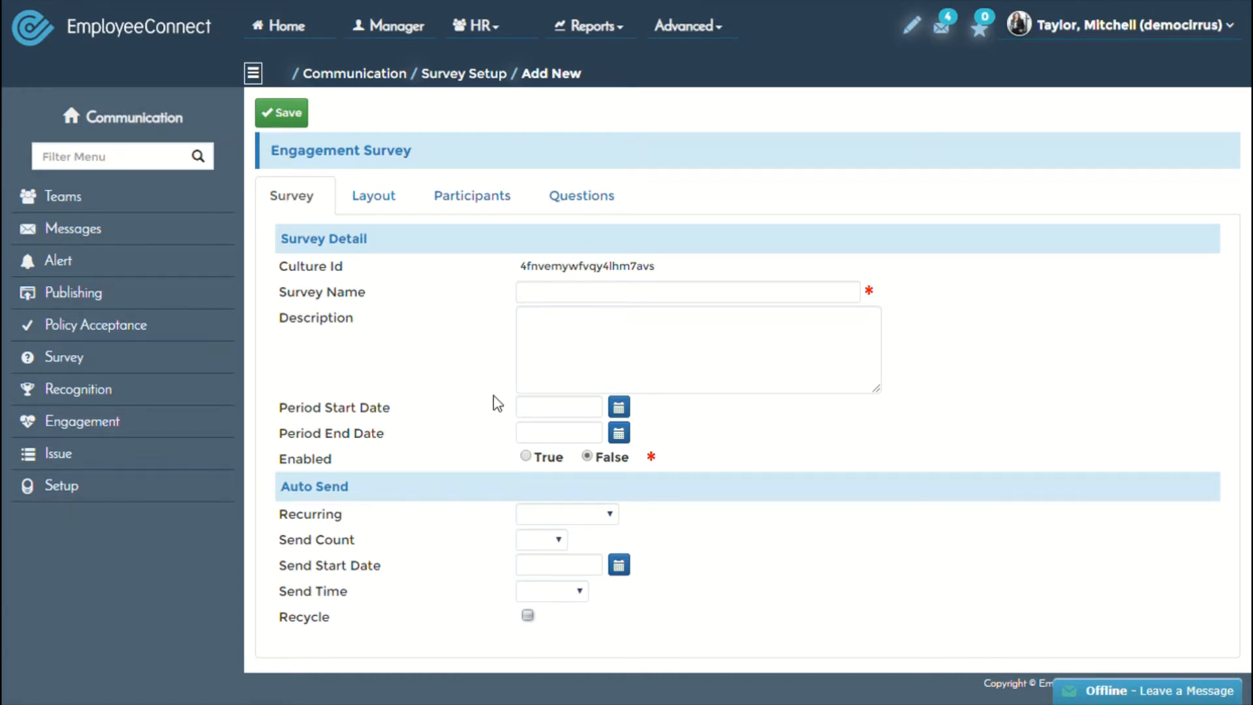
left_click(545, 300)
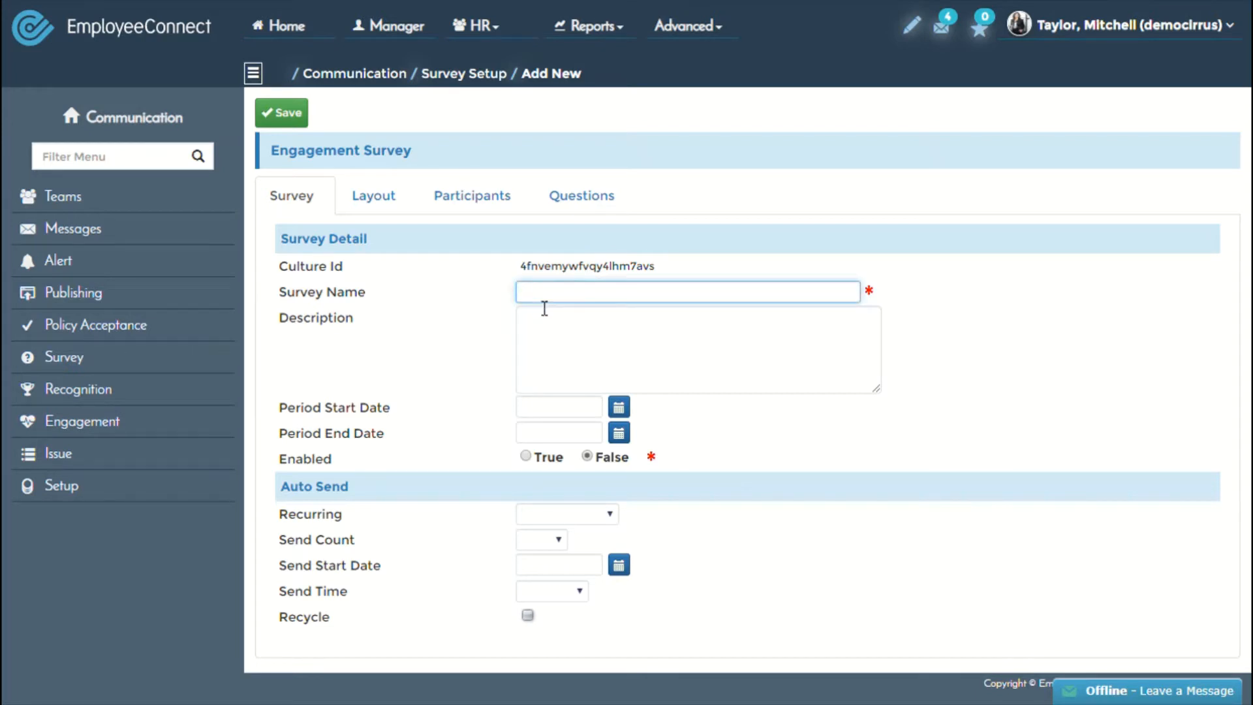
type("Survey Name Peter")
left_click(559, 329)
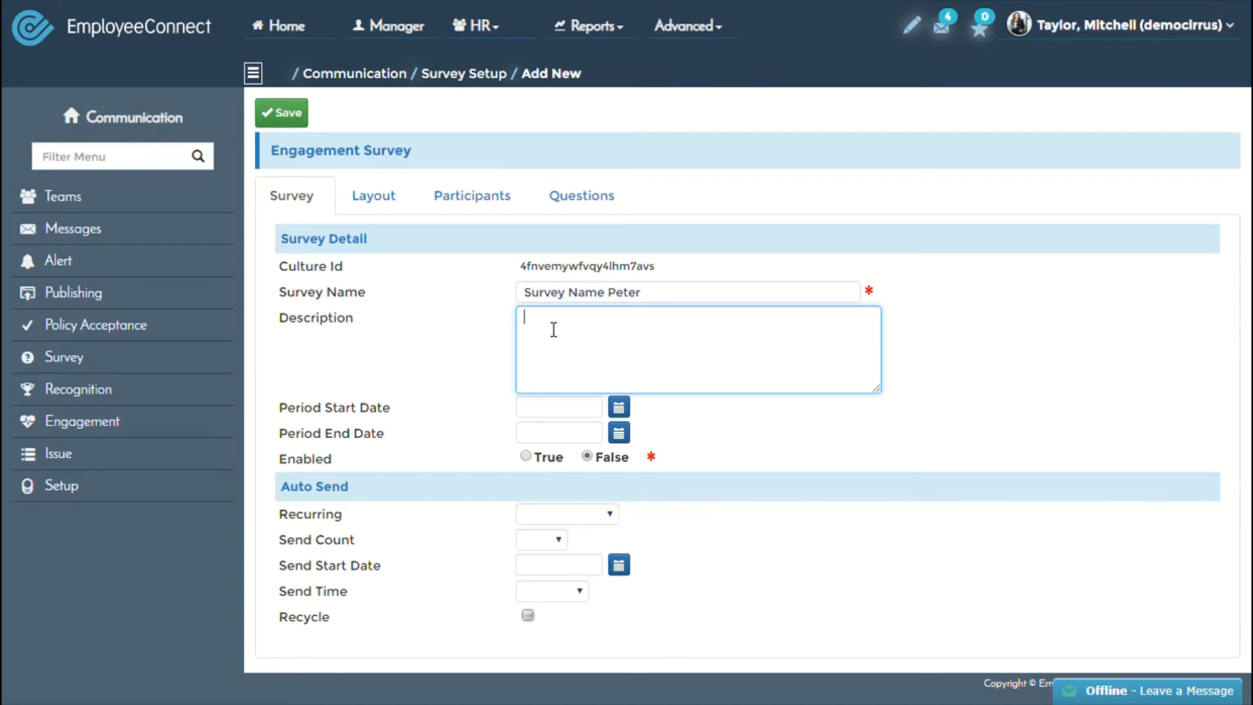
type("give a description here for wh")
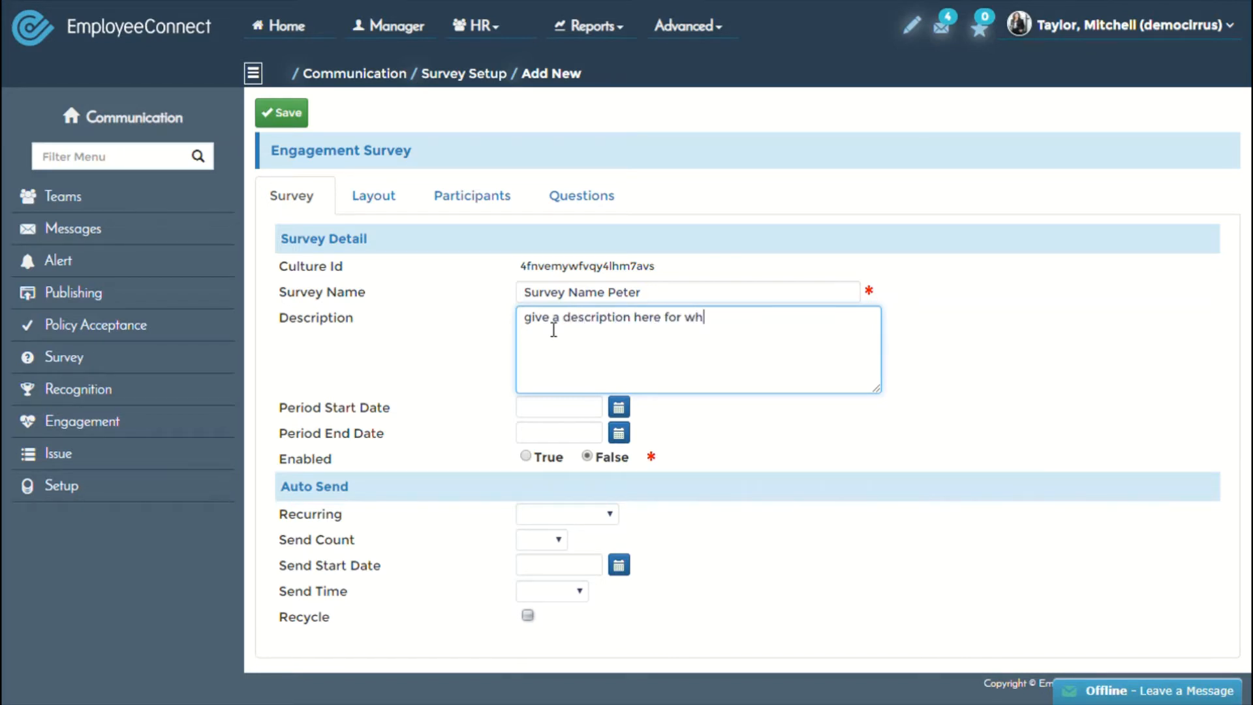
type("at this suvey is about")
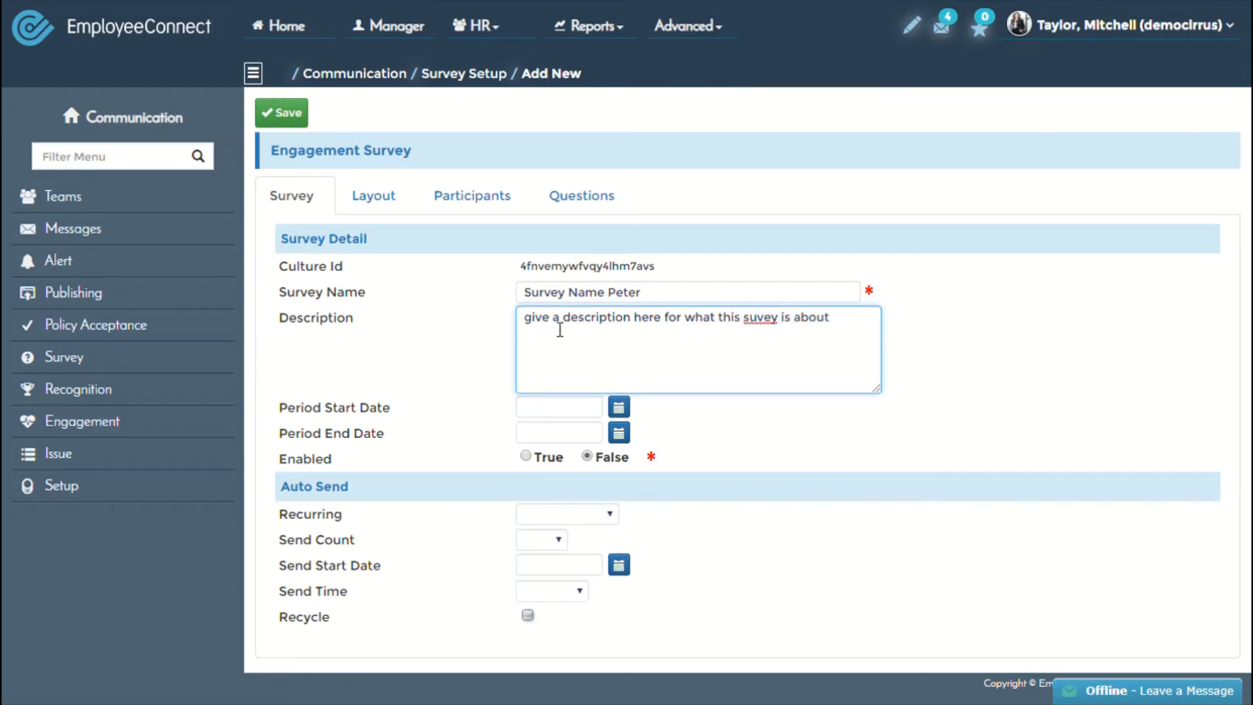
Step: Set the survey's Period Start Date to 01-02-2020 and its Enabled option to True
left_click(619, 408)
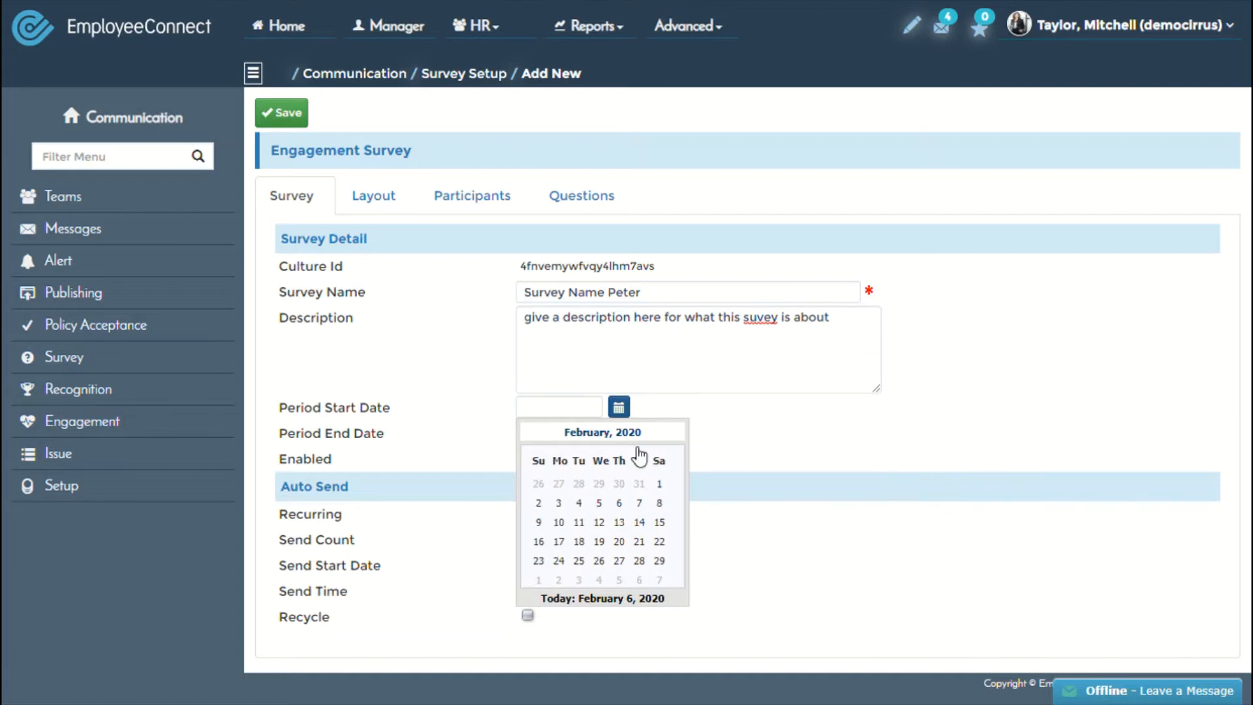
left_click(659, 486)
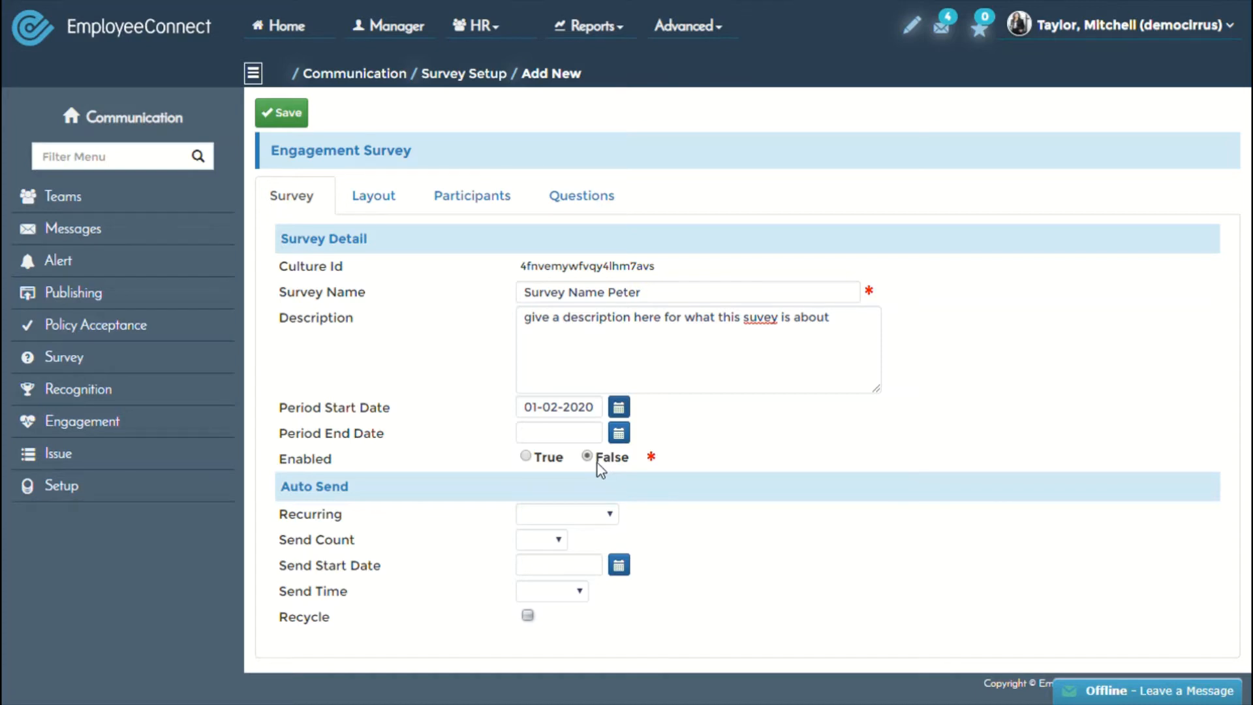
left_click(525, 457)
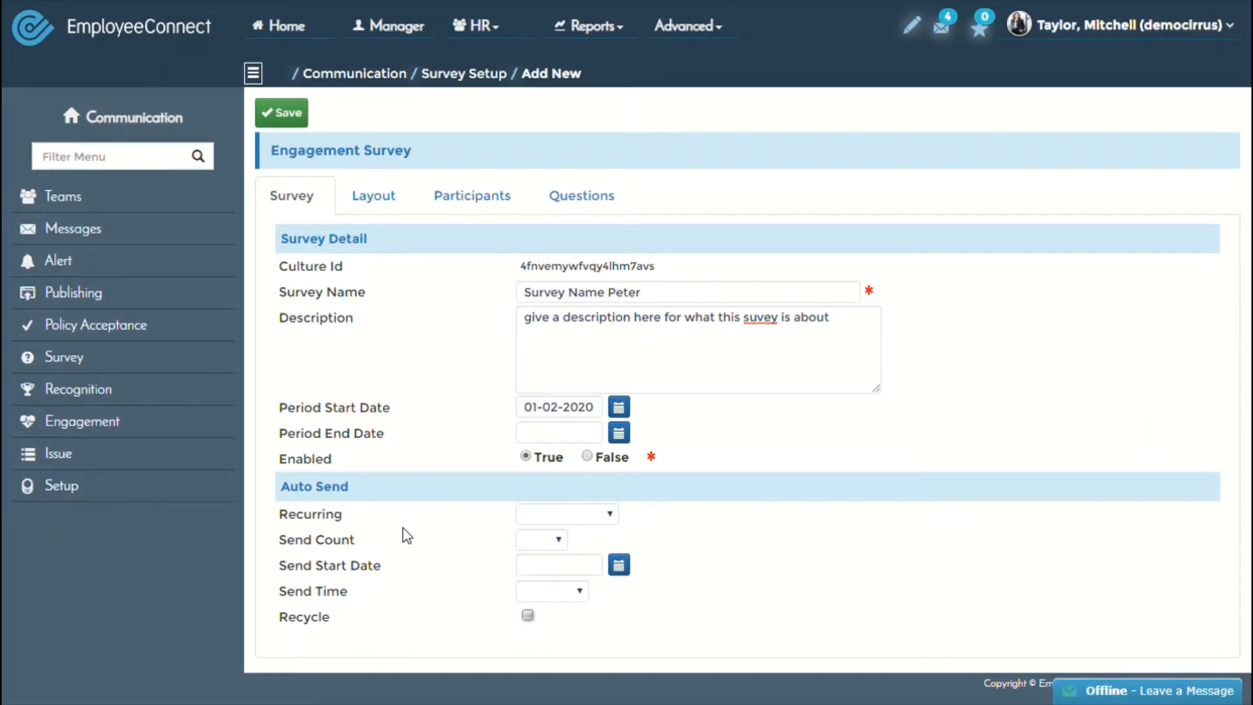
Step: Examine the Auto Send options for recurrence, send count, send start date and send time without setting them
left_click(579, 515)
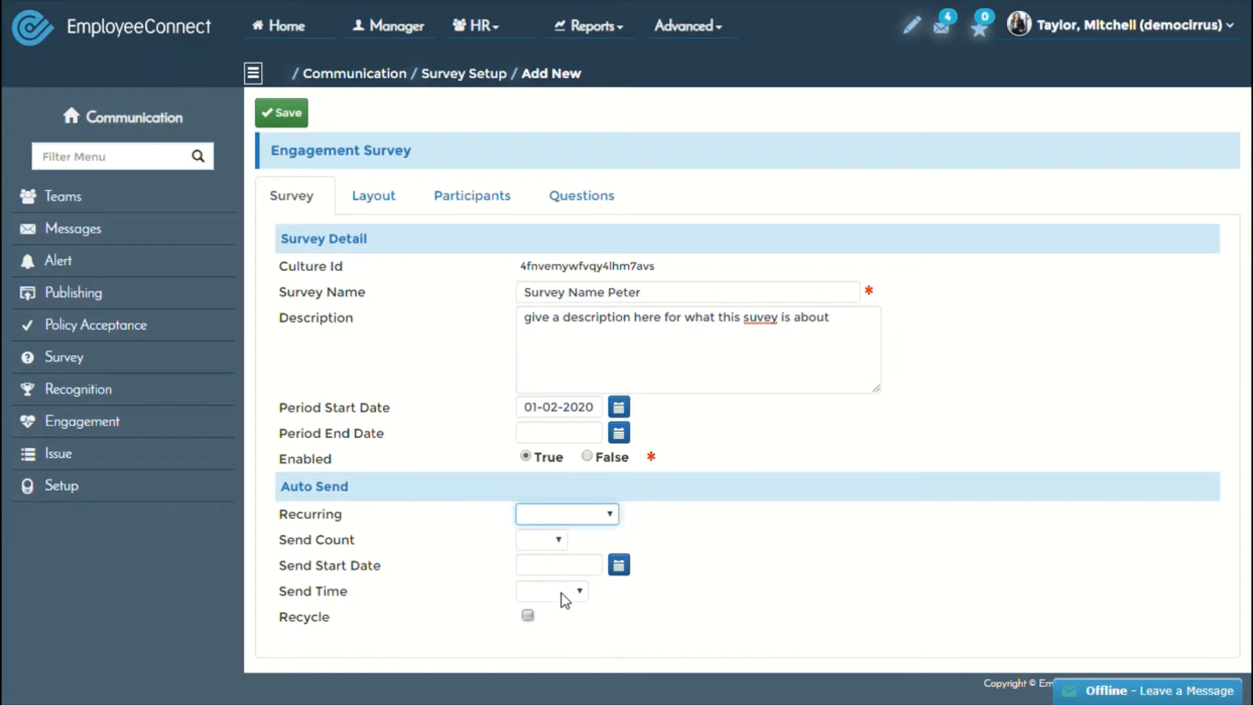
left_click(558, 543)
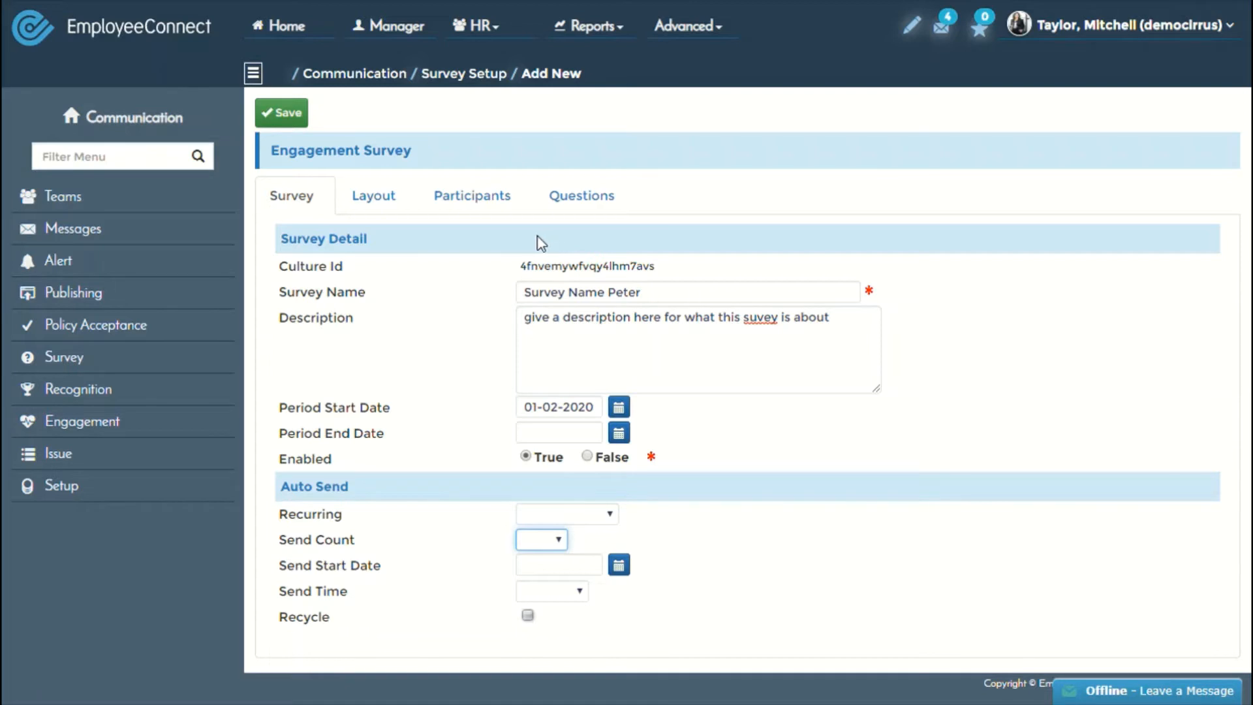
left_click(483, 295)
left_click(619, 566)
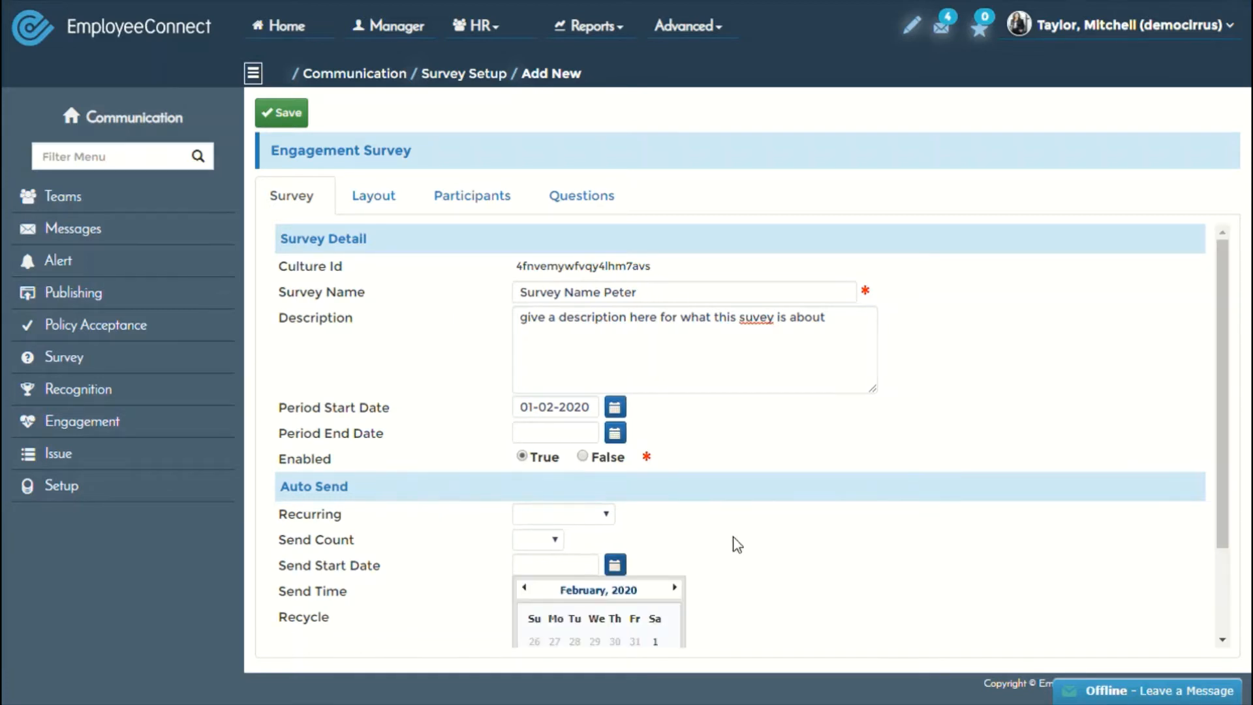
scroll(705, 542, "down", 2)
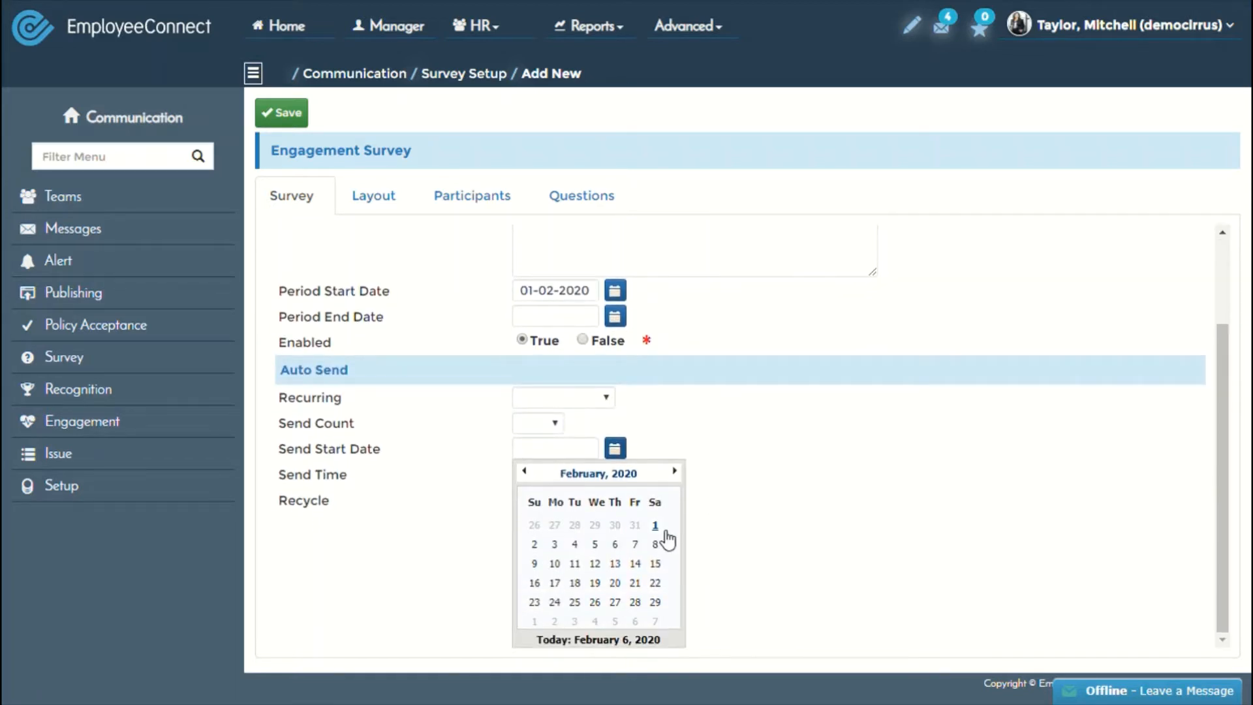
left_click(774, 476)
left_click(562, 593)
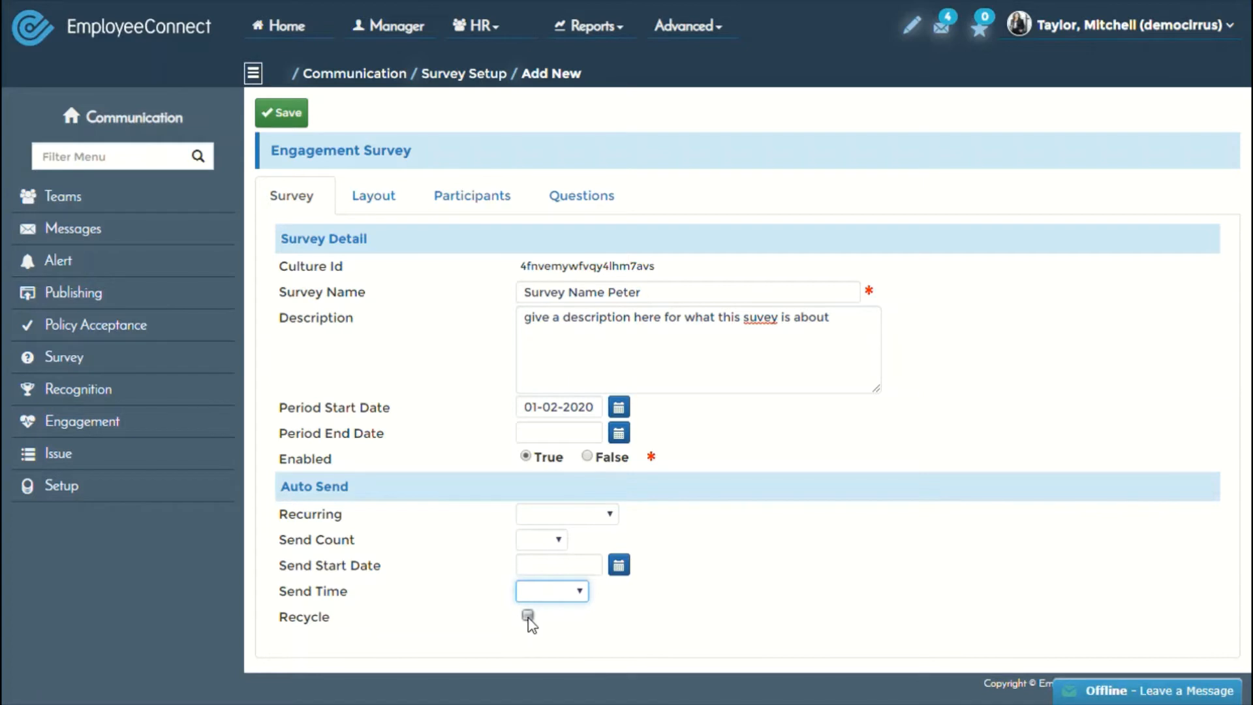
left_click(544, 546)
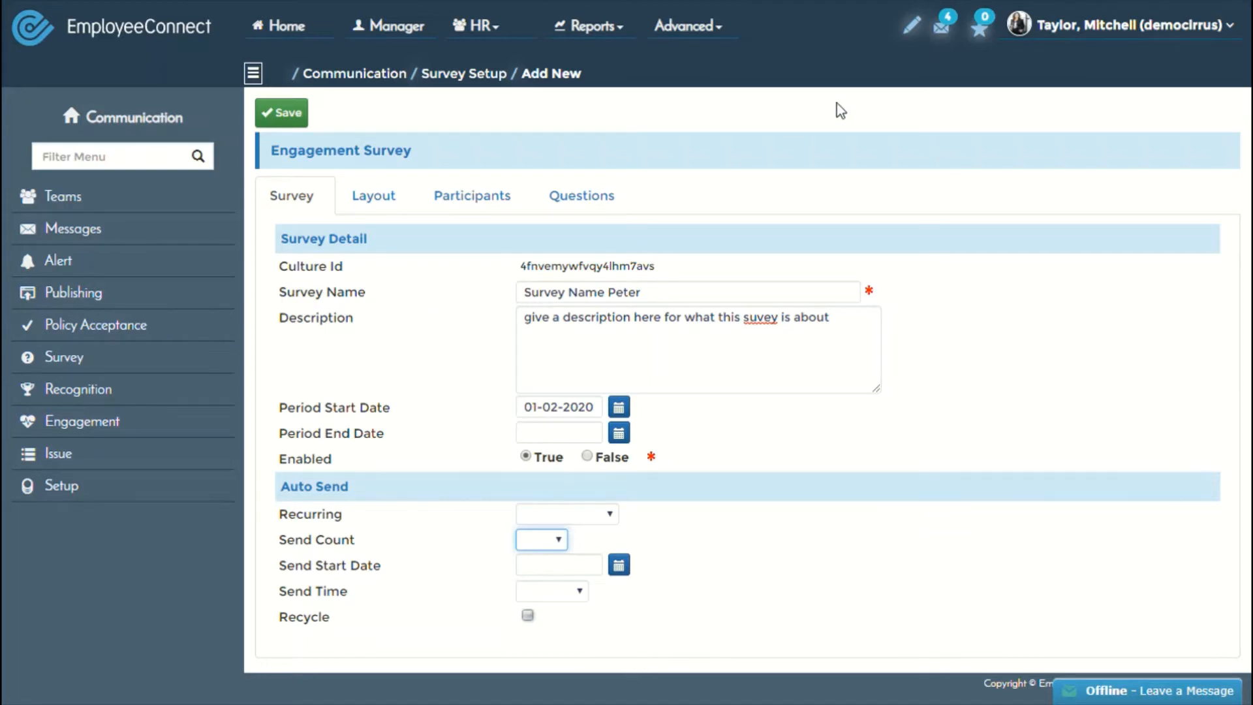
left_click(999, 455)
Step: Replace the Instruction Header text in the survey's layout with "Test Header"
left_click(390, 201)
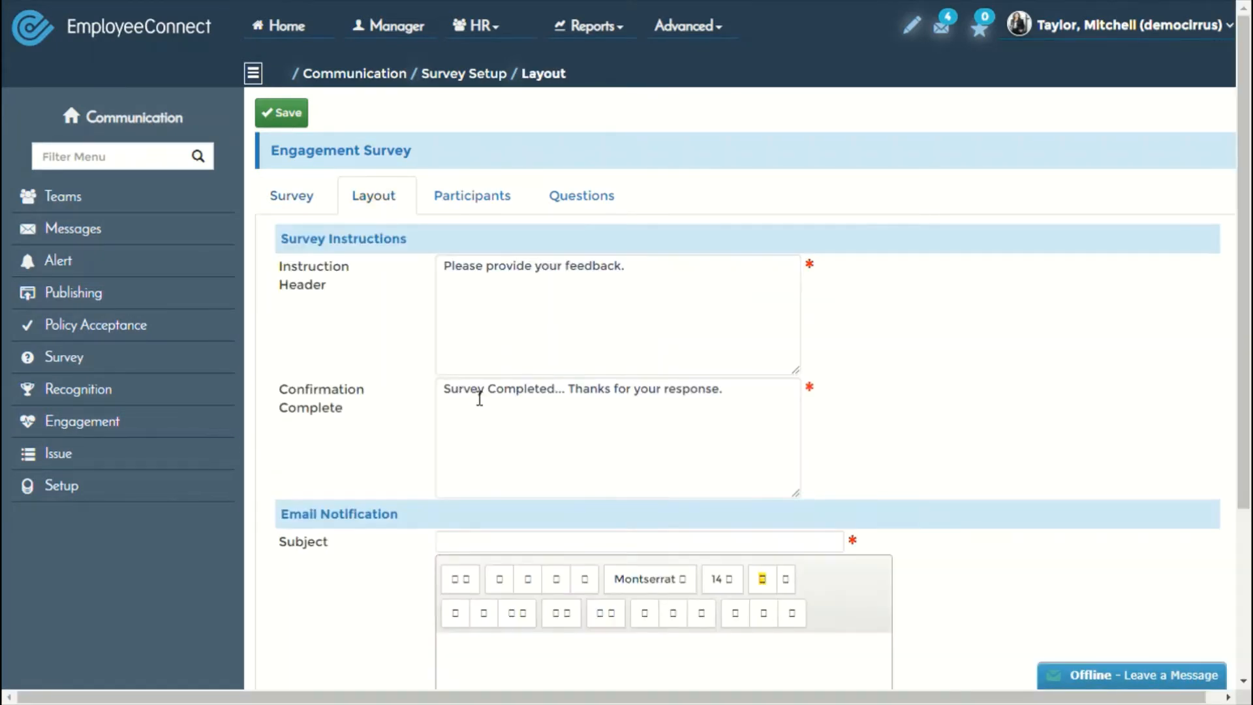
scroll(479, 399, "down", 2)
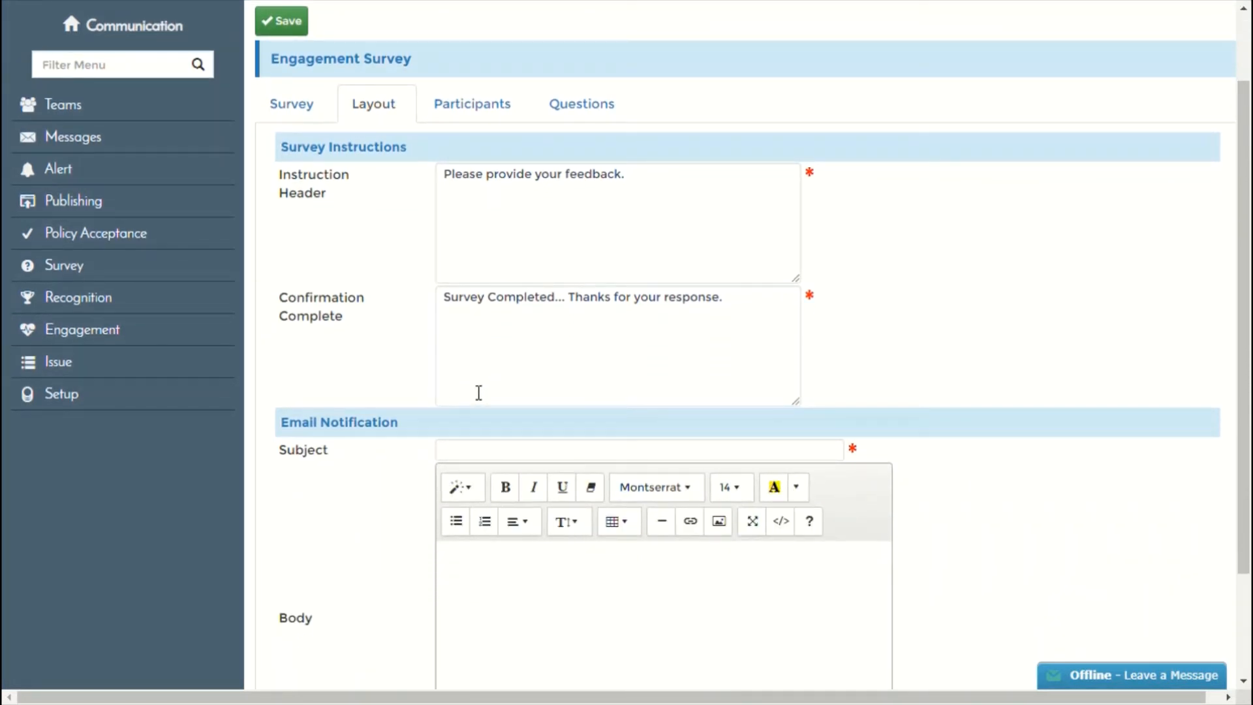
left_click_drag(645, 204, 391, 182)
type("Test ")
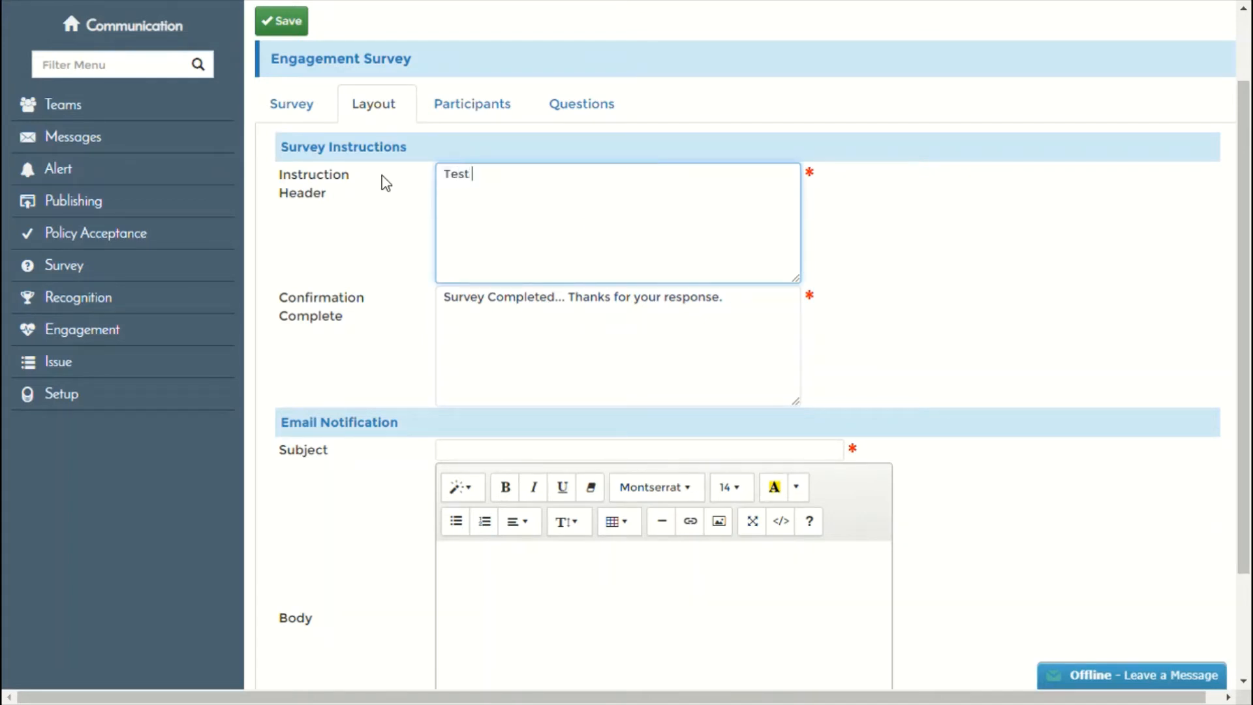
type("Header")
Step: Review the Confirmation Complete text and the email notification's subject and body fields
left_click(705, 380)
left_click_drag(761, 310, 361, 288)
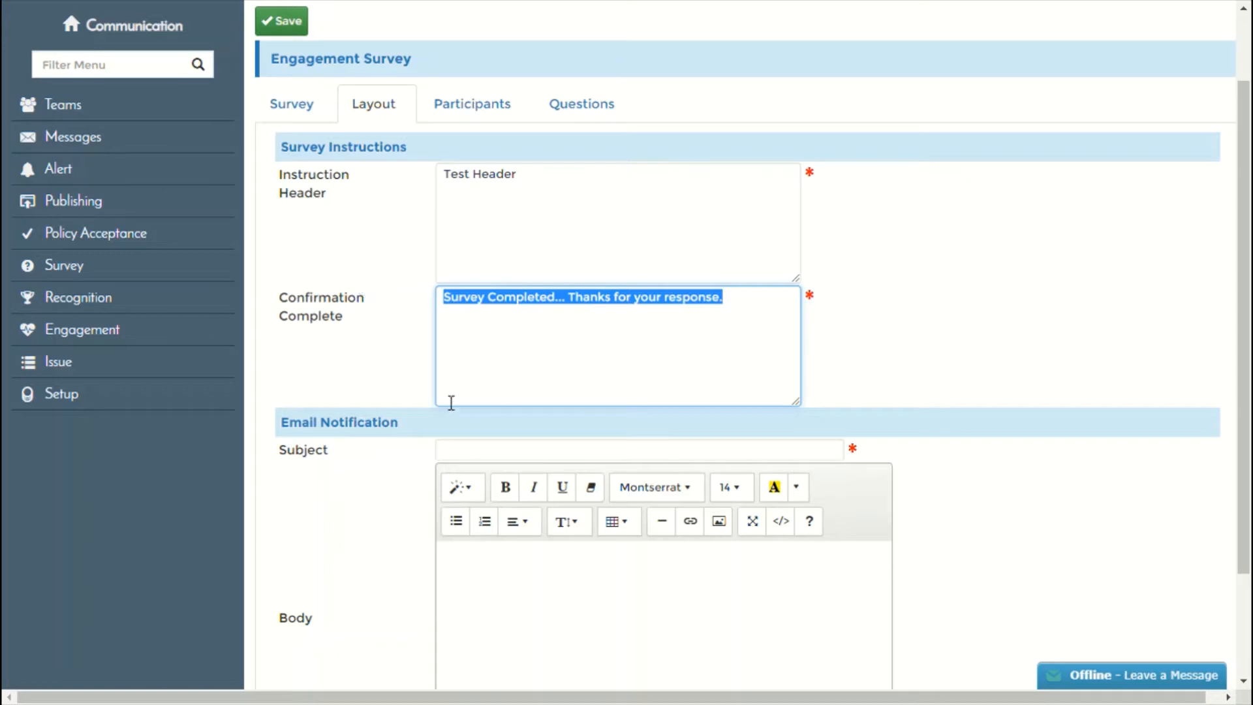
scroll(405, 448, "down", 1)
left_click(526, 391)
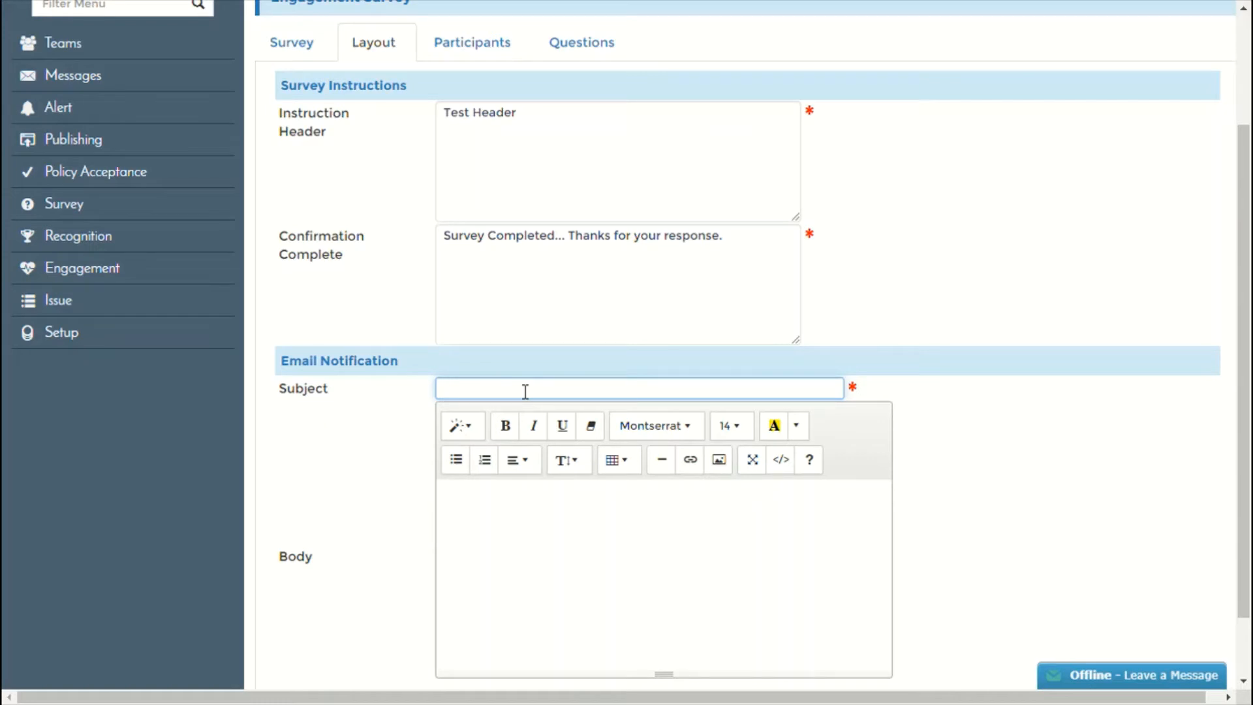
scroll(590, 537, "down", 1)
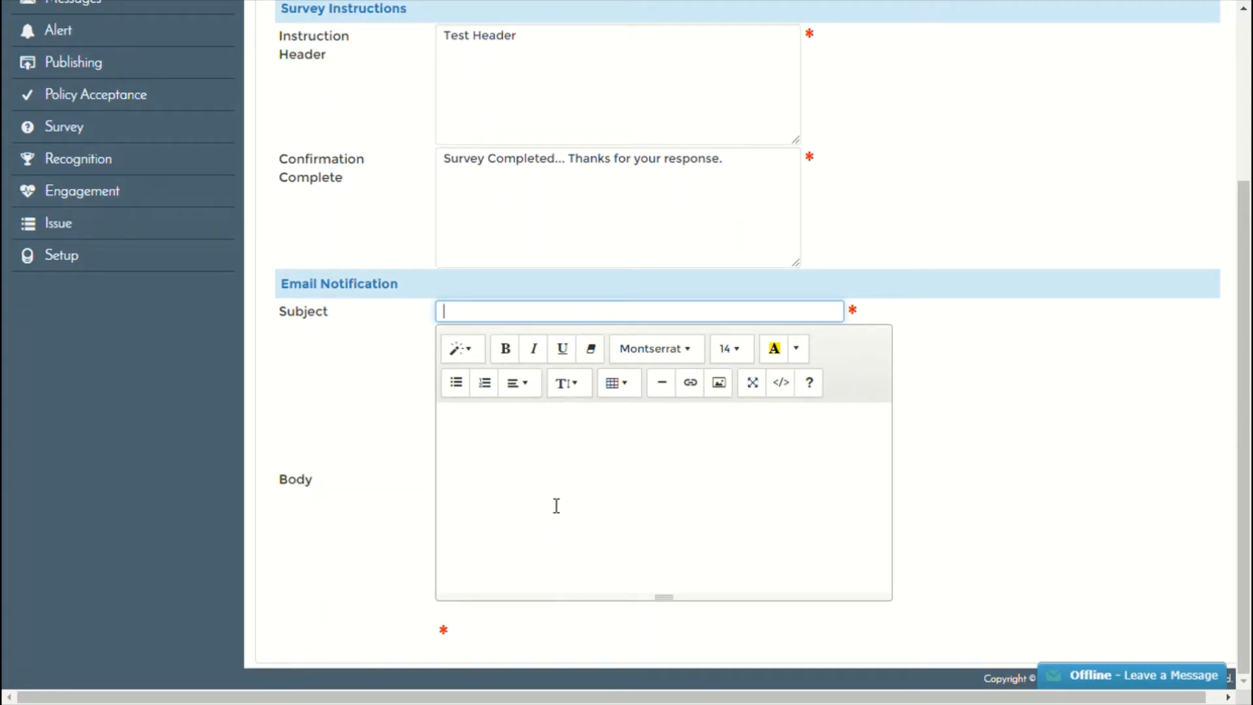
scroll(556, 506, "up", 2)
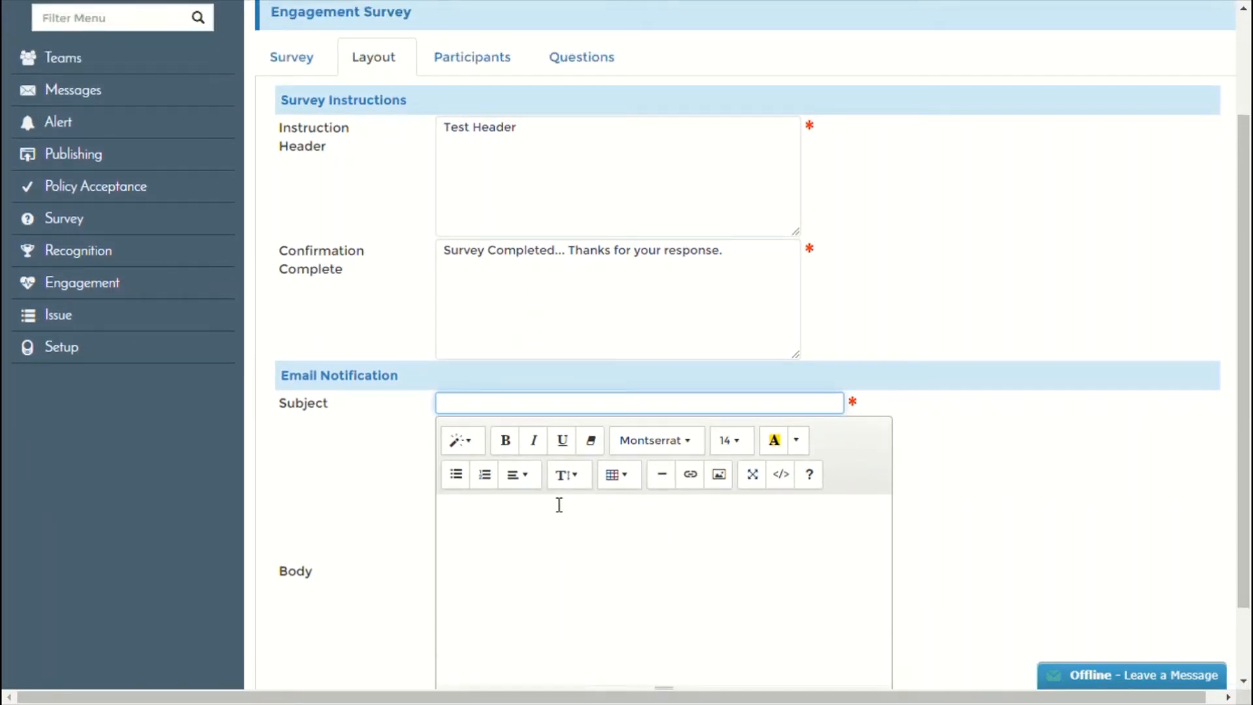
Step: Add a participant group to the survey with Company as its scope and check the available assignments
scroll(567, 347, "up", 3)
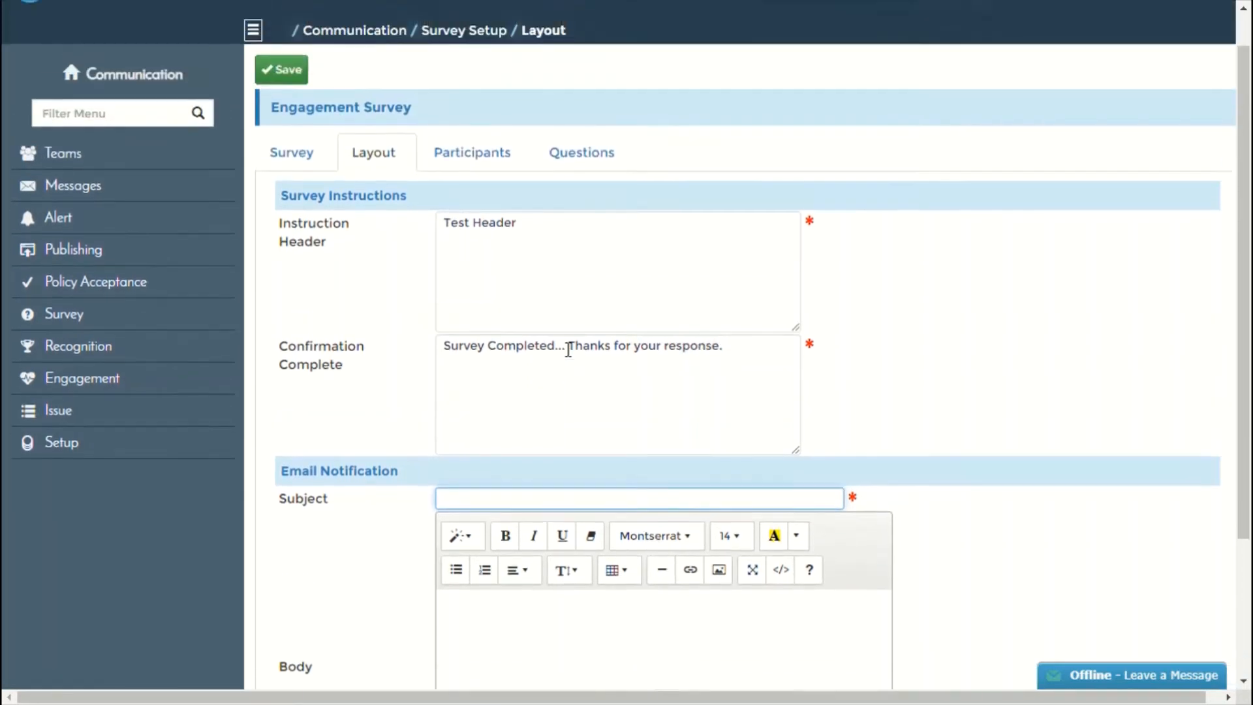
left_click(480, 190)
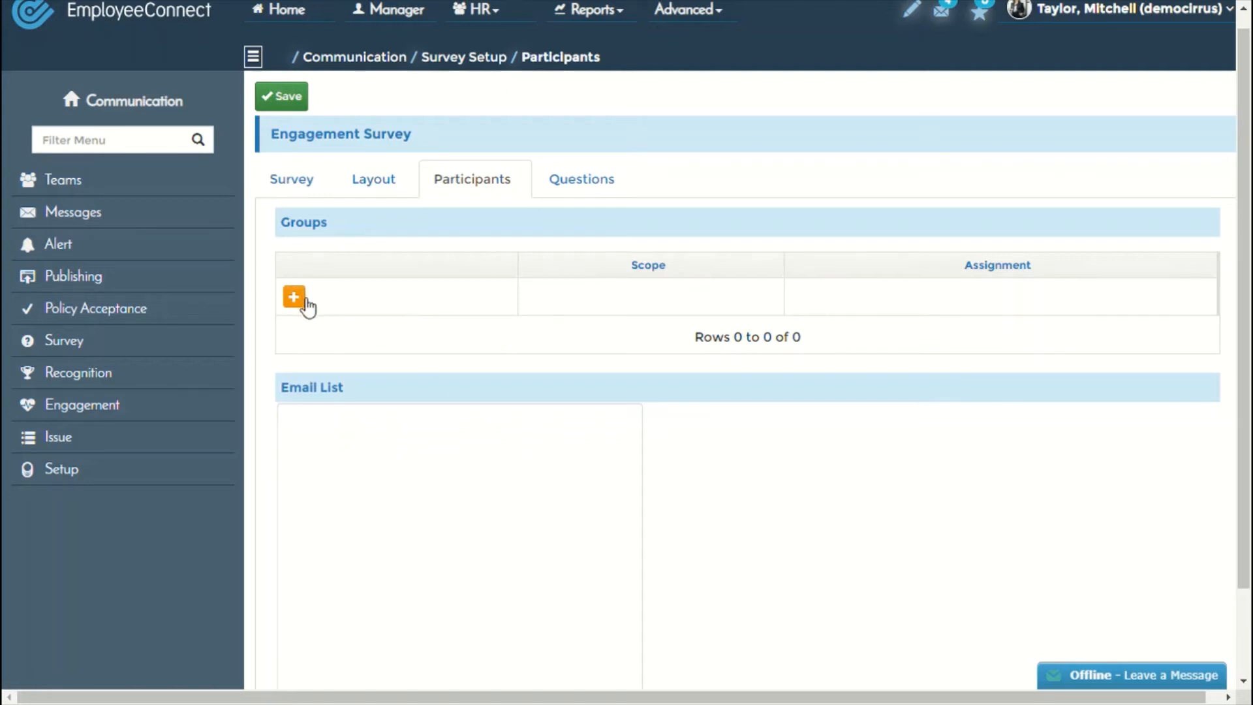
left_click(305, 301)
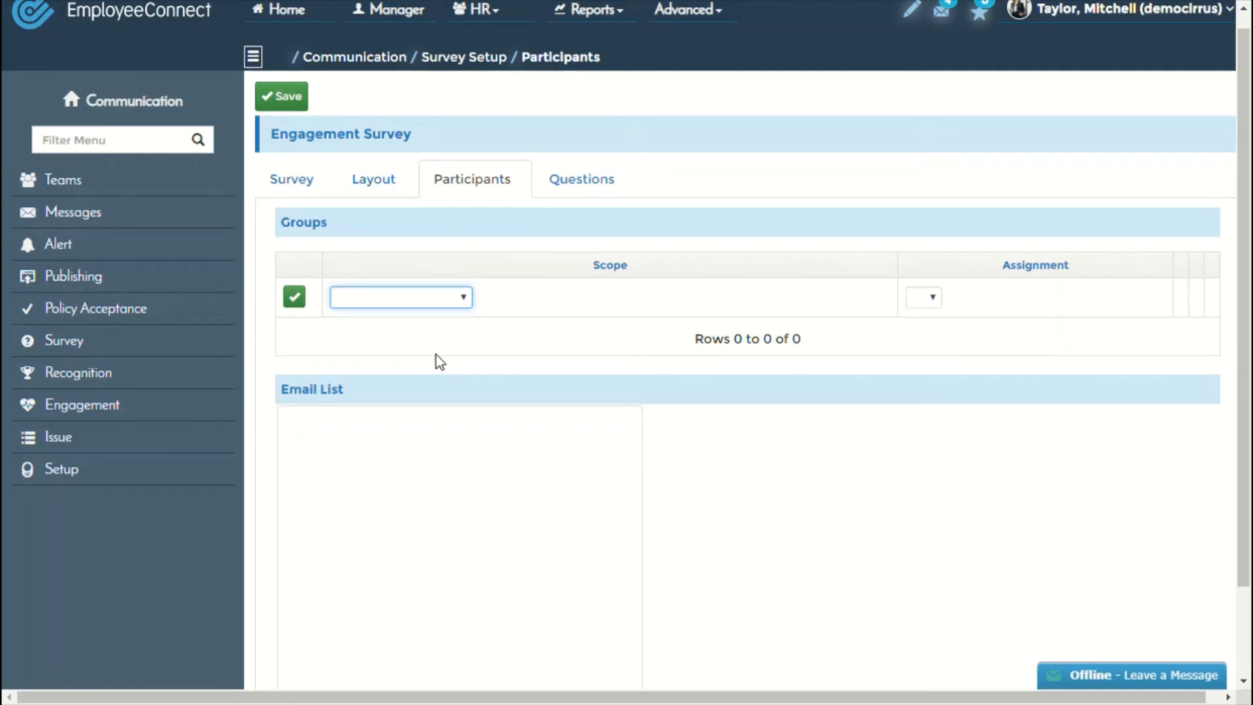
left_click(434, 359)
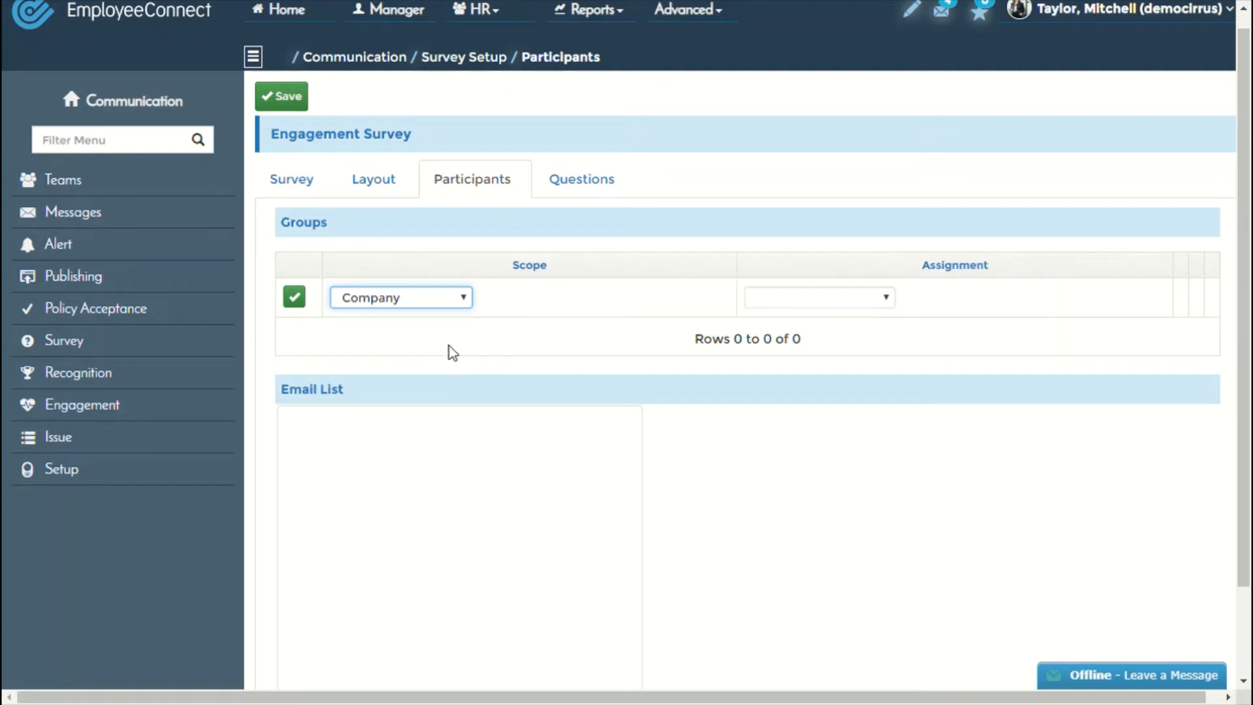
left_click(787, 302)
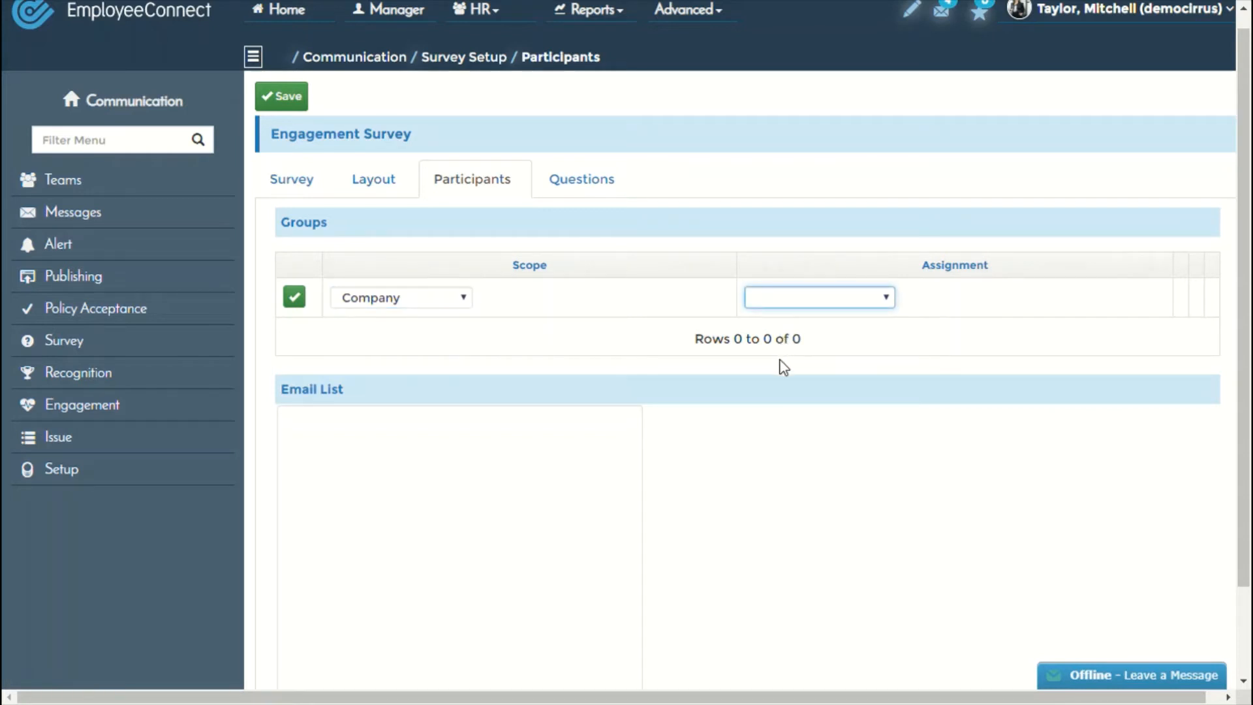
Step: Change the participant group's scope to Manager and choose a manager as its assignment
left_click(374, 301)
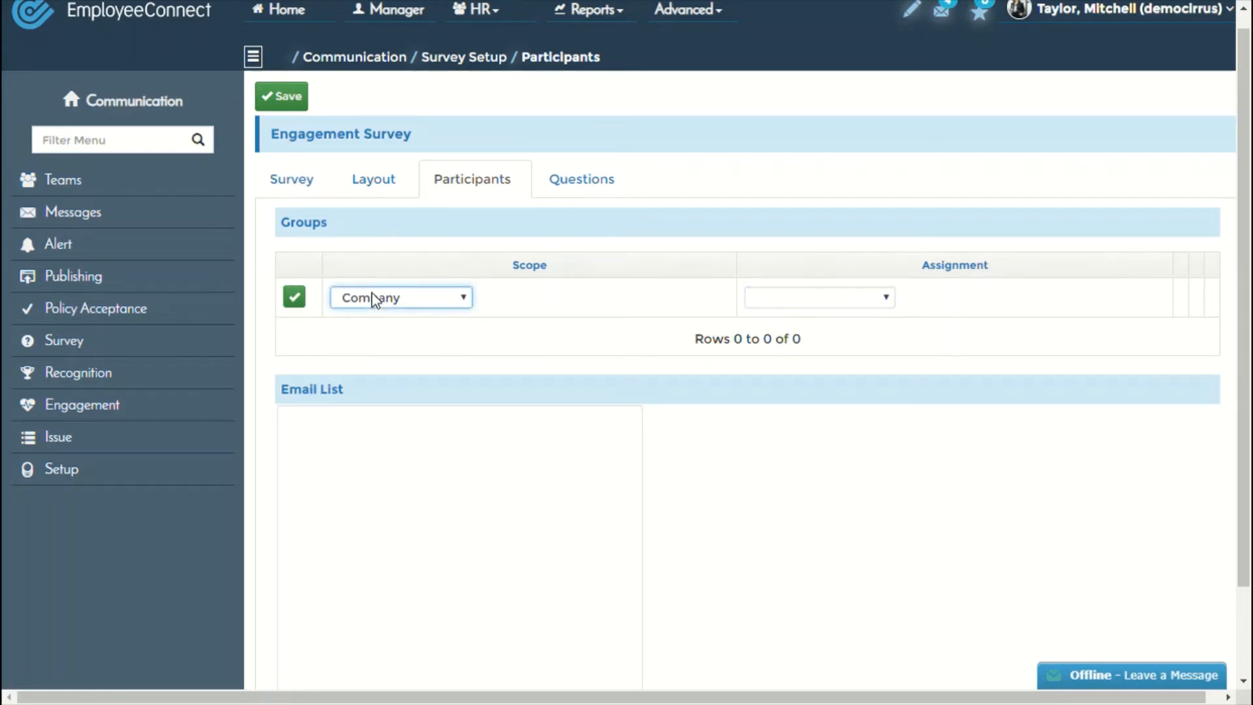
left_click(393, 415)
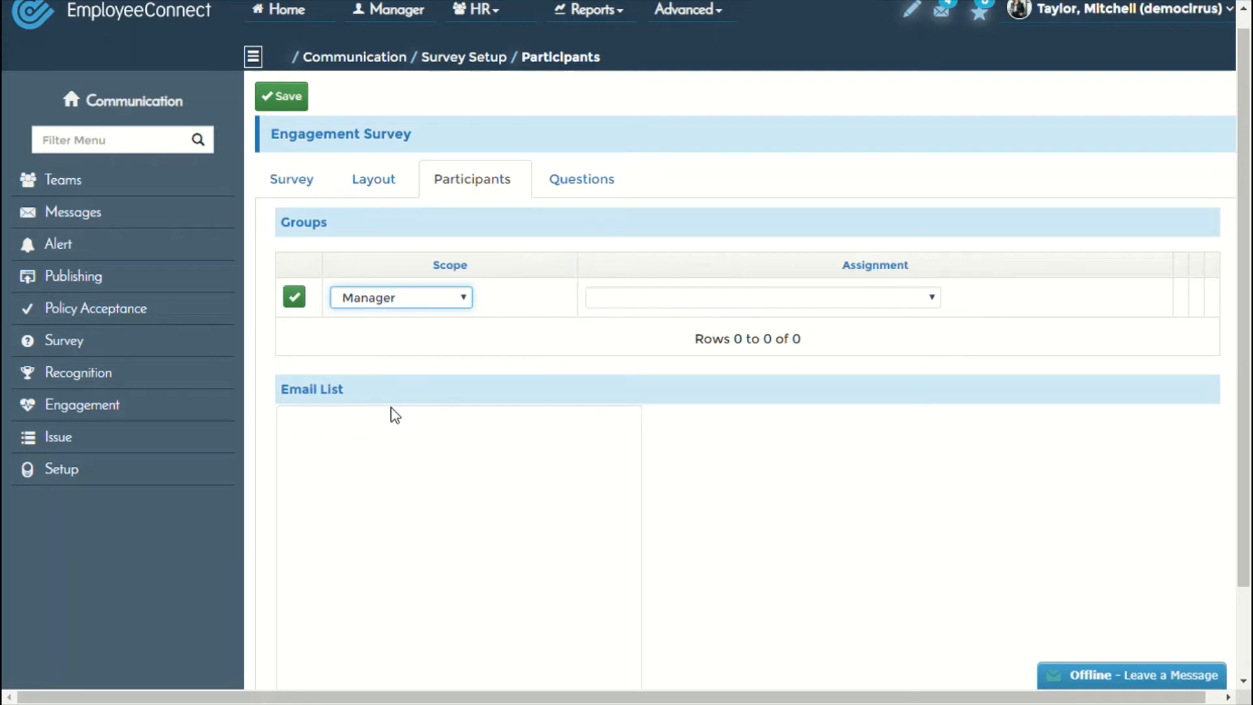
left_click(814, 305)
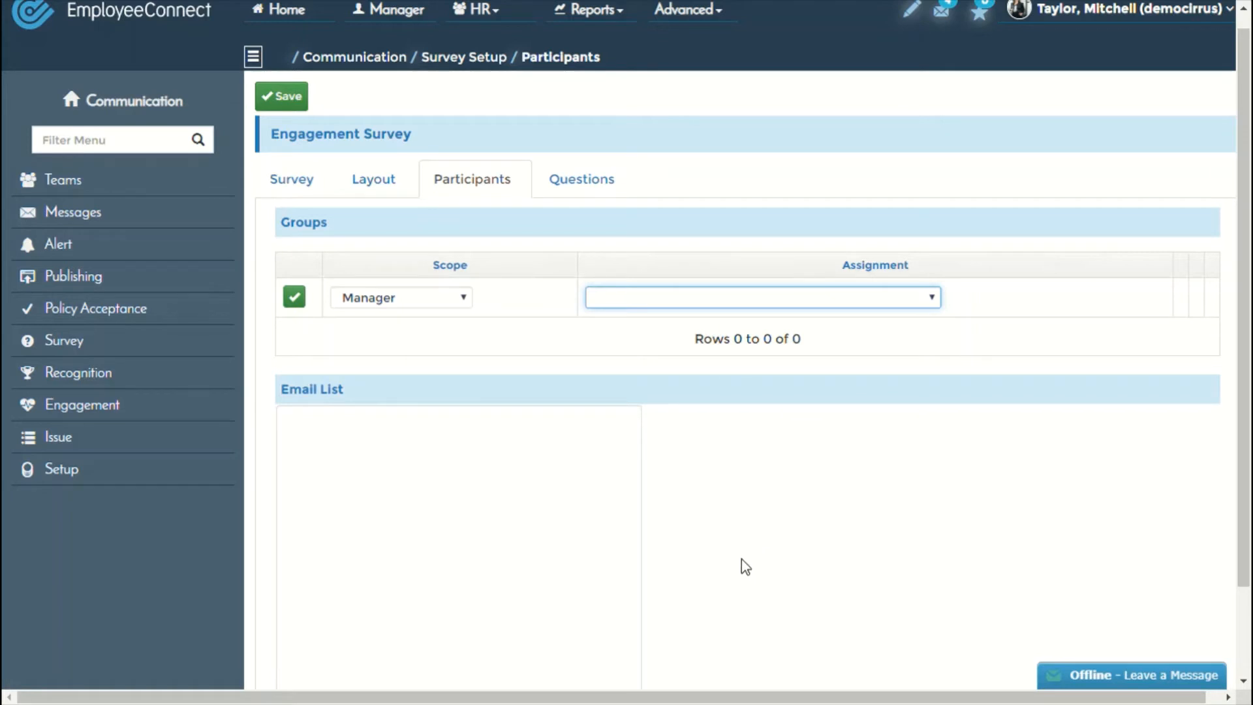
key("Down")
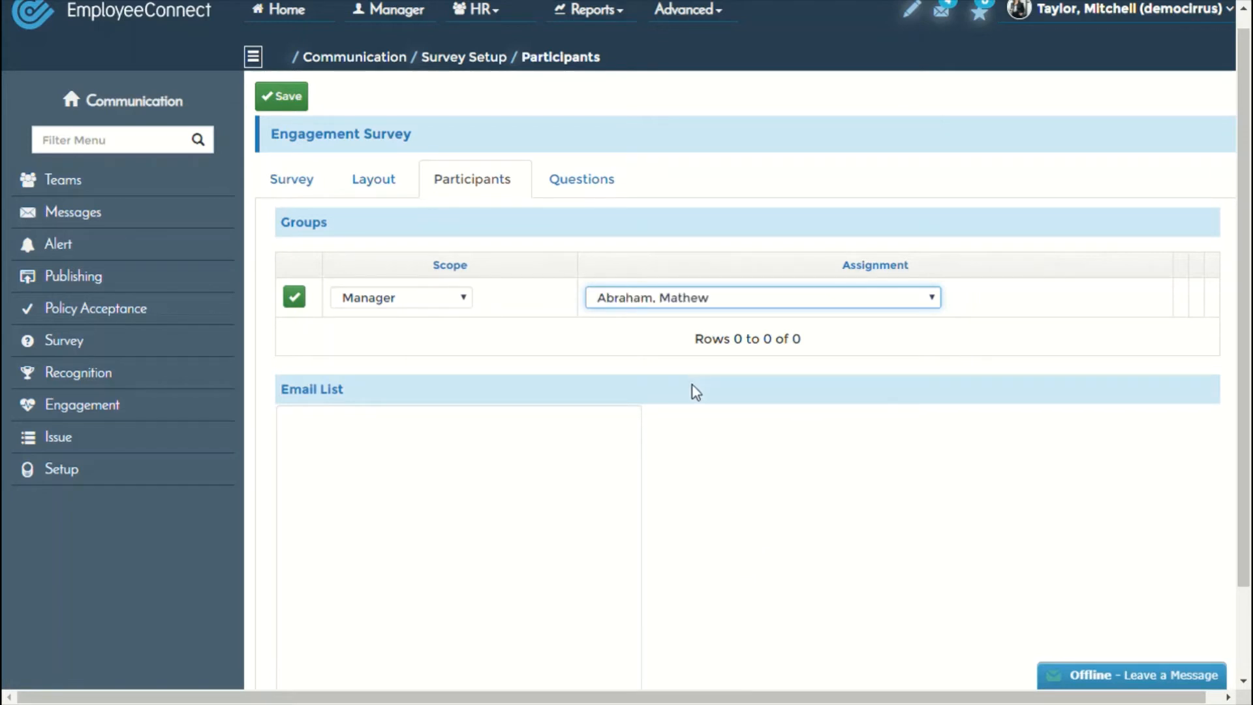
Step: Change the participant group's scope to Region and check the available assignments
left_click(411, 306)
key("Down")
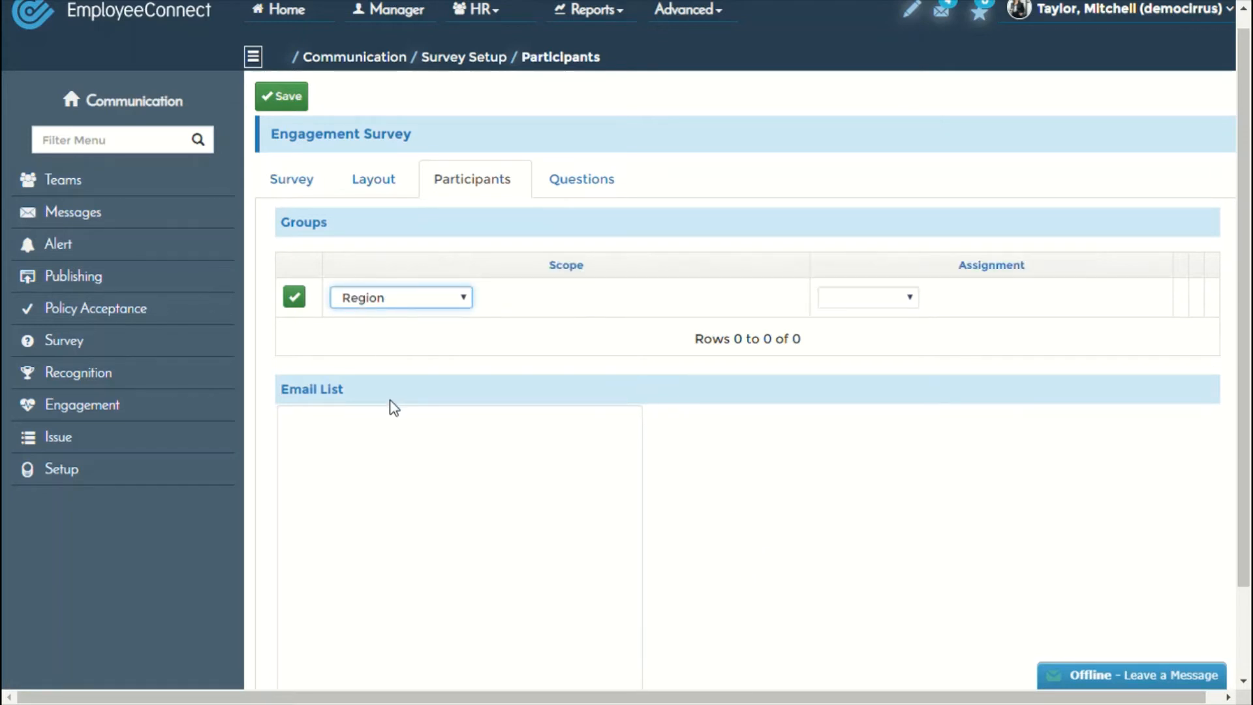
left_click(885, 298)
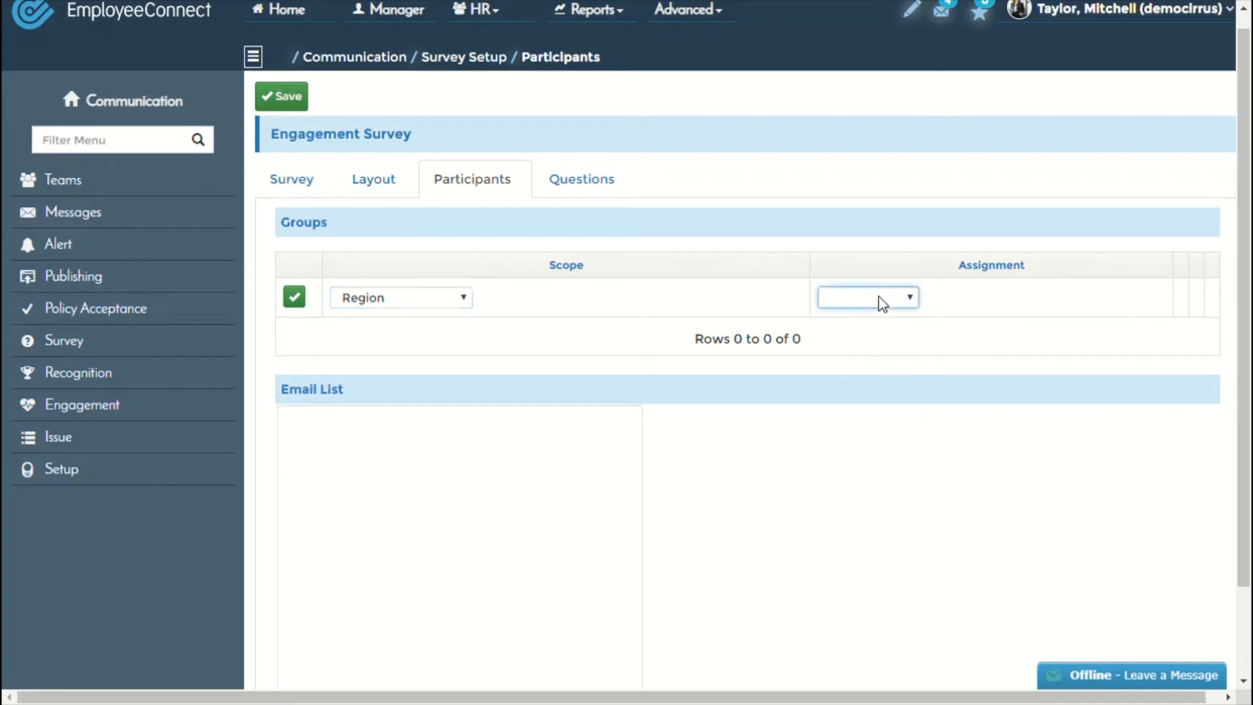
key("Down")
left_click(423, 306)
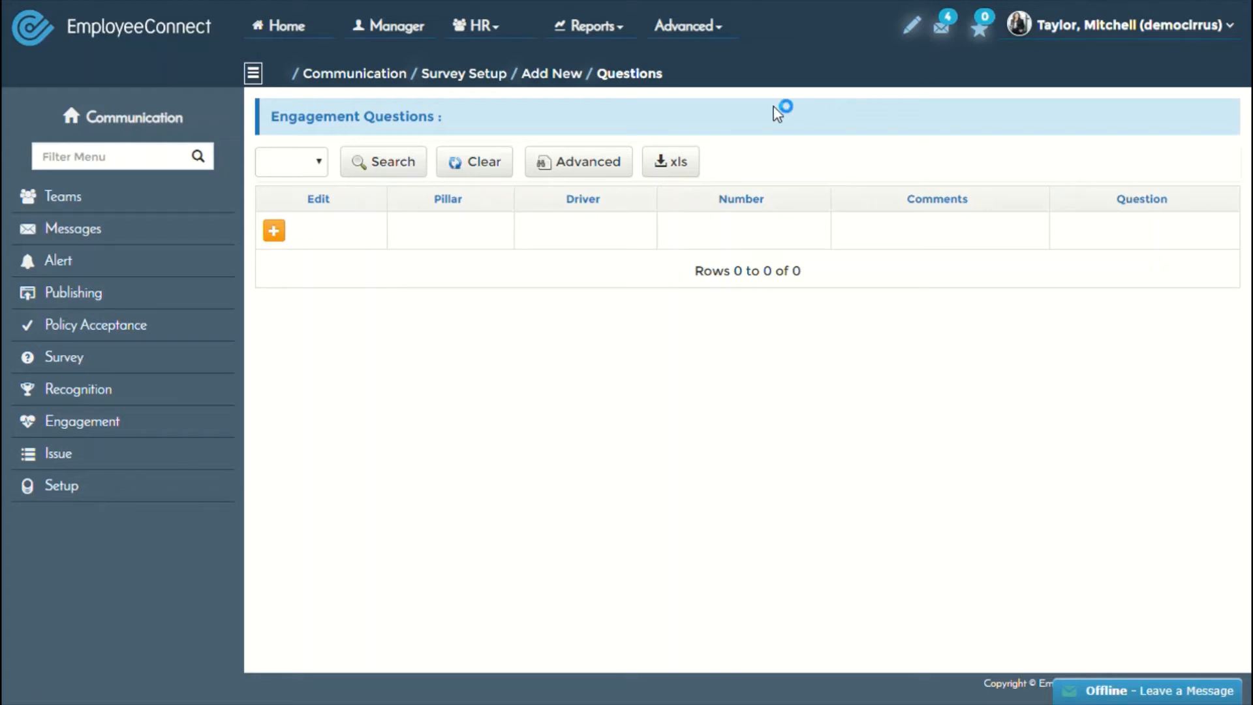
Step: Start a new engagement question under the Test Pillar pillar and enter "Driver Test" as its driver
left_click(275, 231)
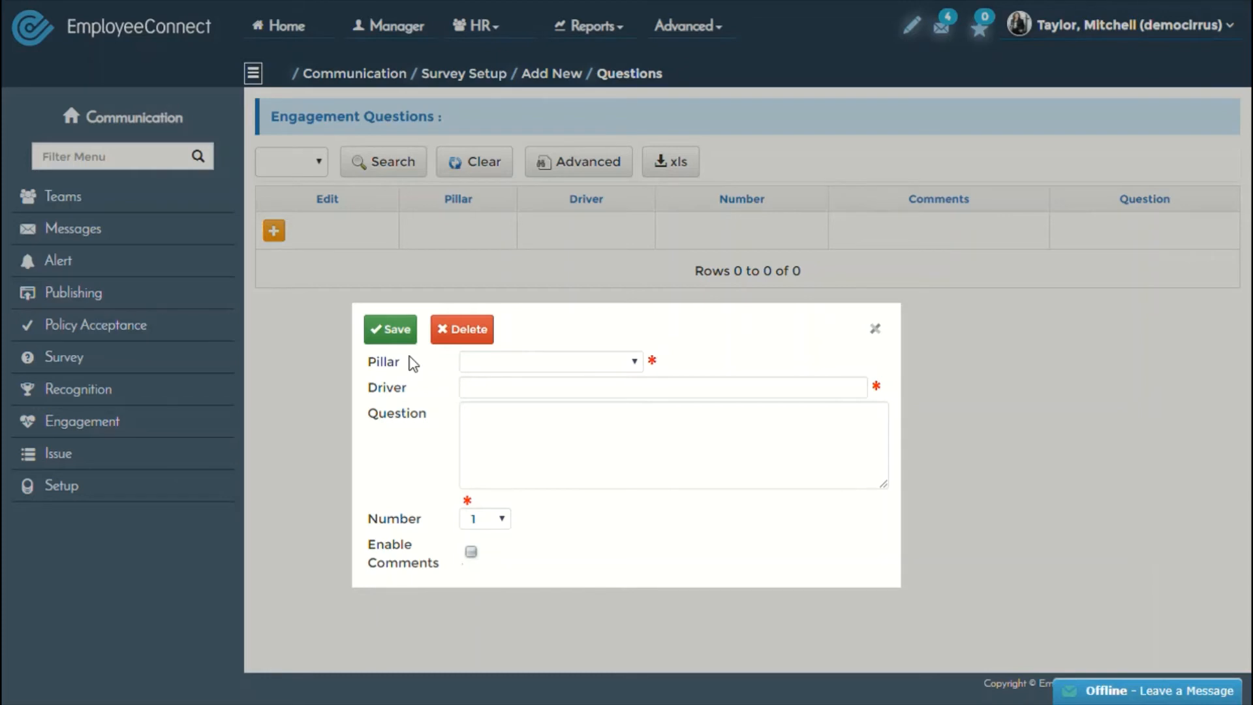
left_click(559, 367)
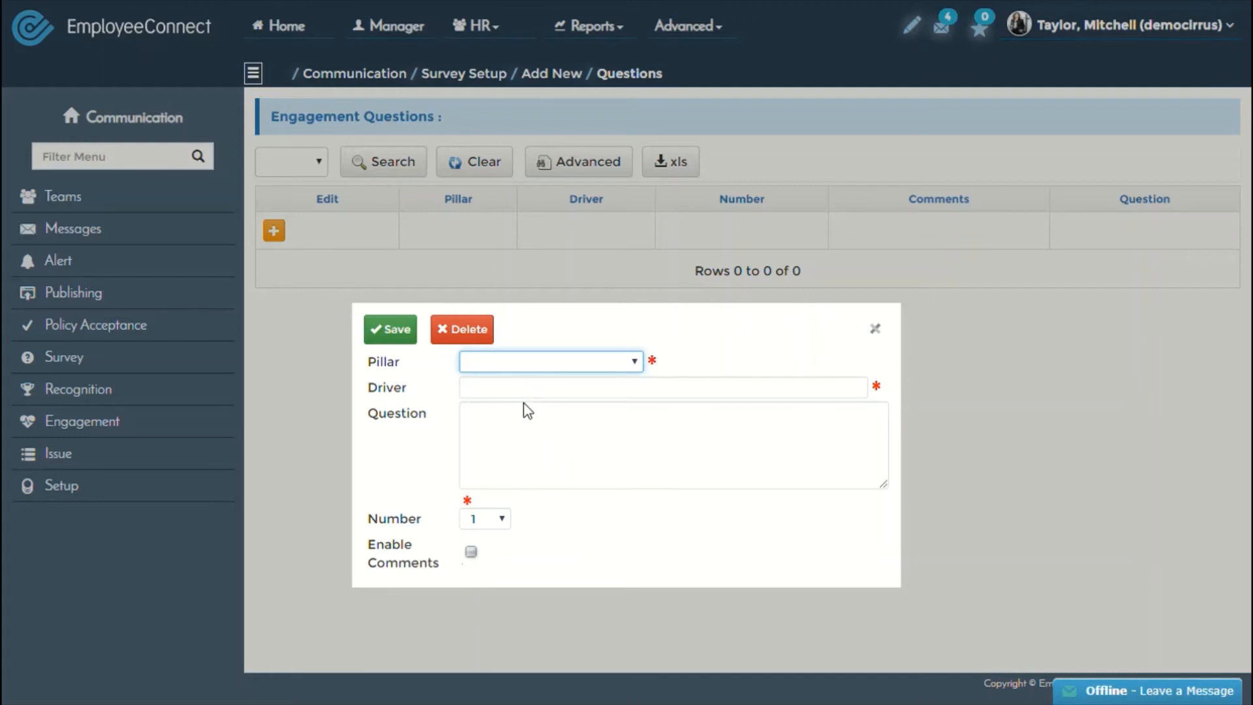
left_click(523, 493)
left_click(624, 394)
left_click(618, 465)
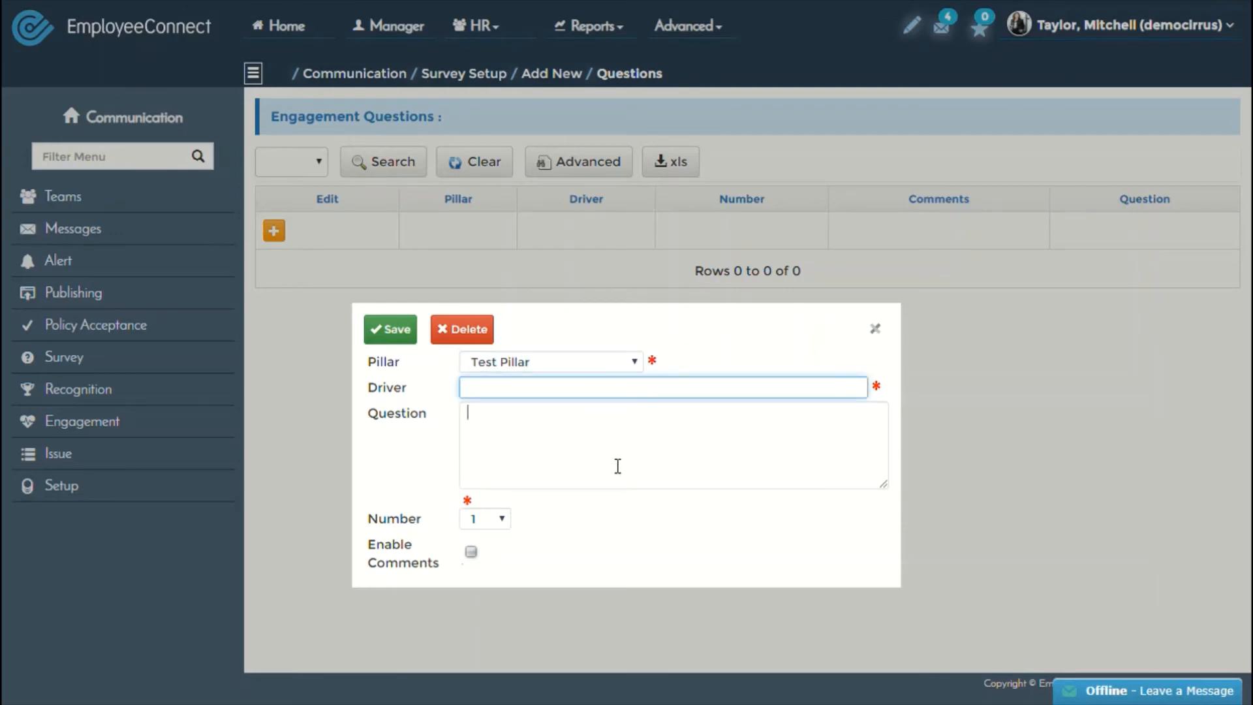
left_click(613, 398)
type("Driver Test")
Step: Enter "How is your experience with the company" as the question text
left_click(549, 442)
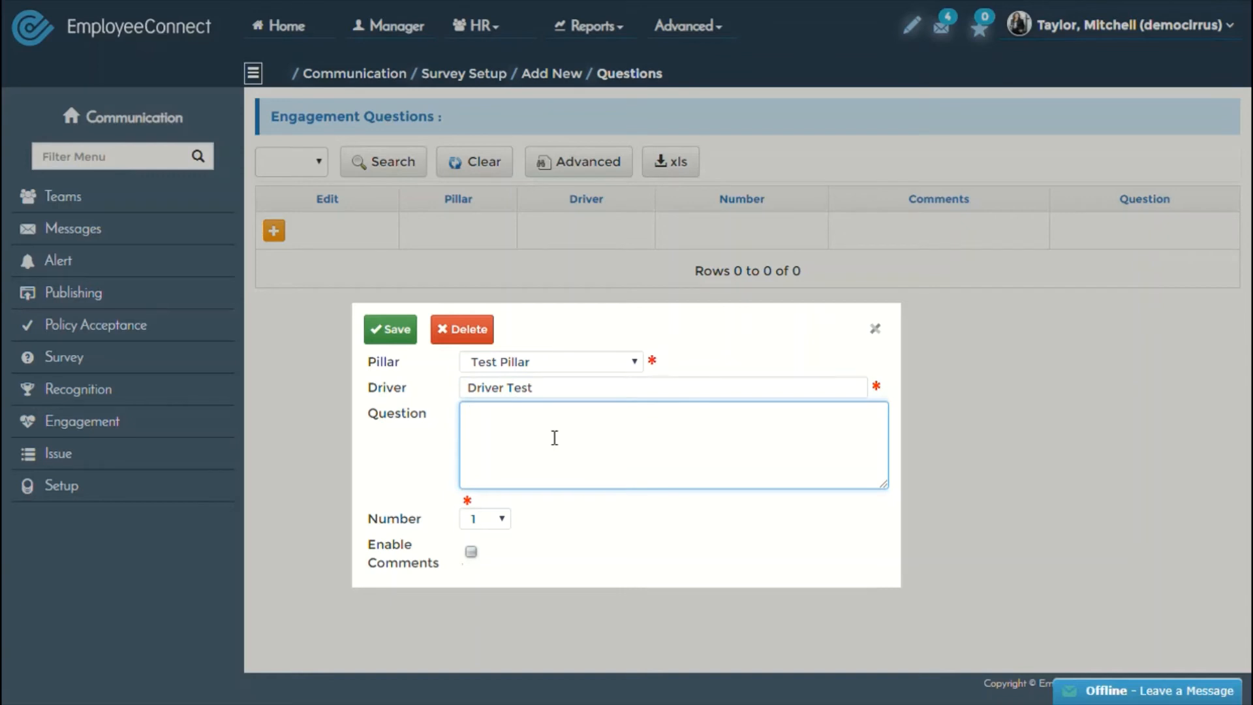
type("How i")
type("s yu")
type("our expe")
type("rience wi")
type("th the company")
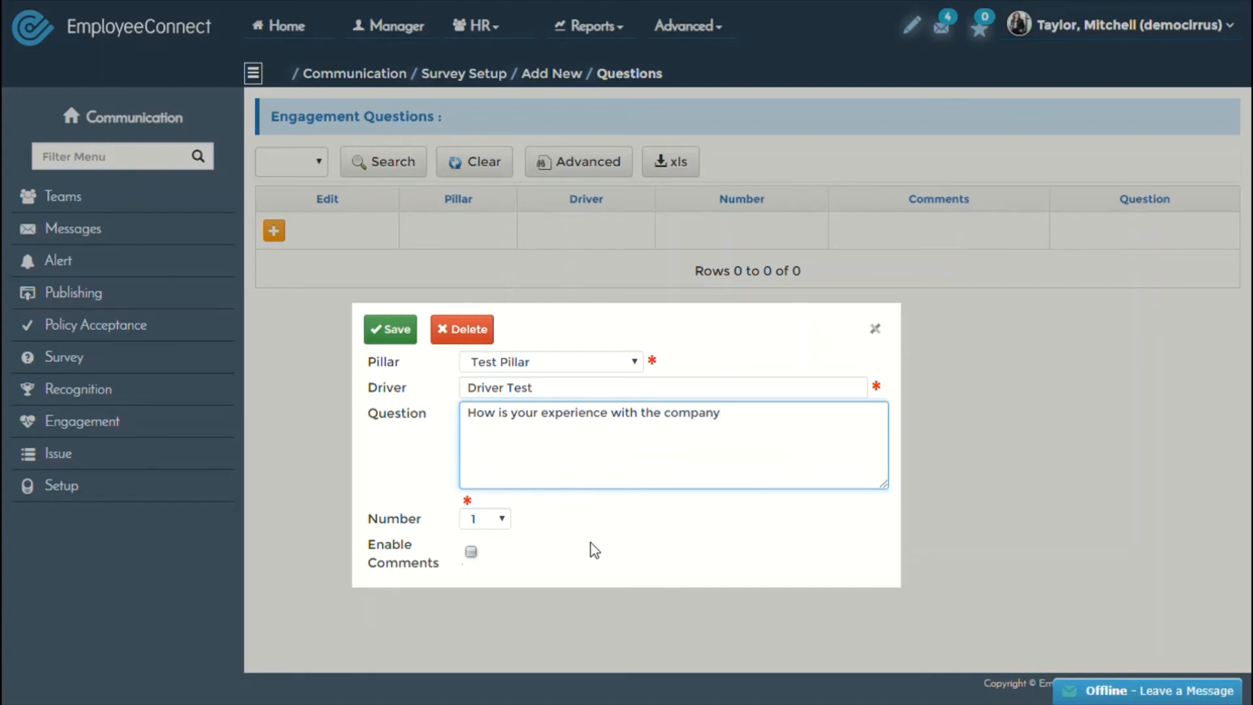
Step: Enable comments for the question, keep its number at 1 and save it
left_click(472, 554)
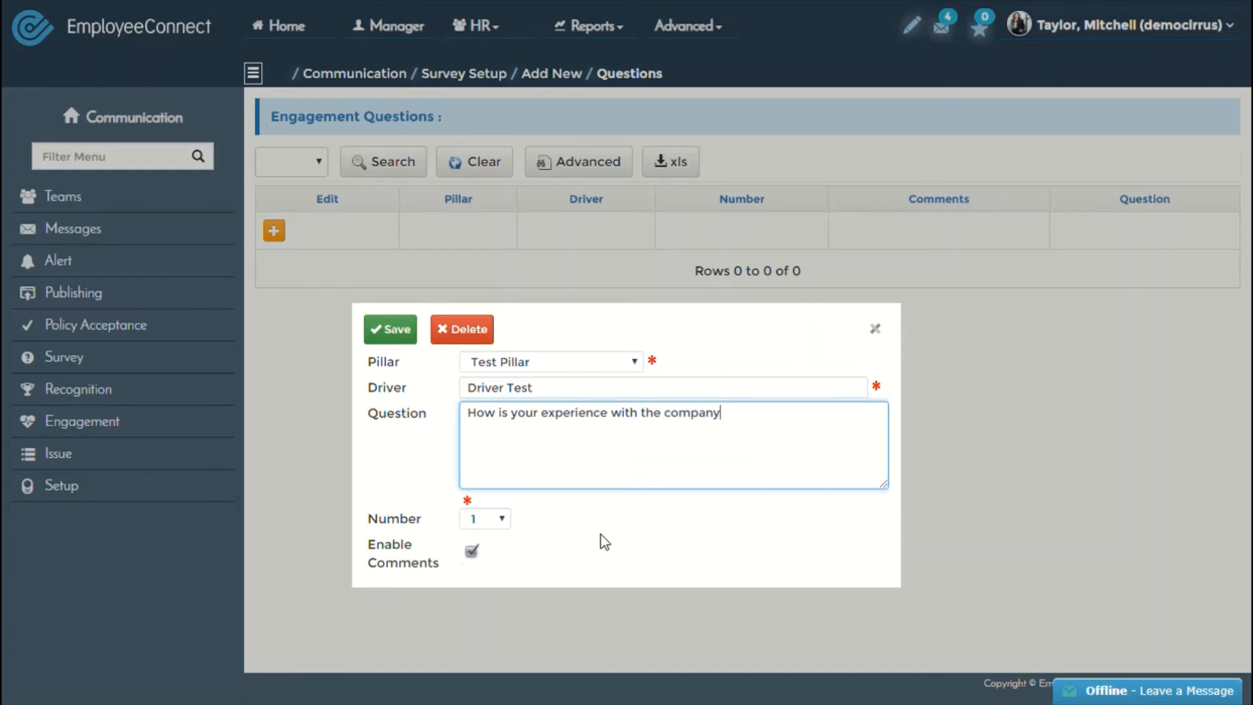
left_click(504, 522)
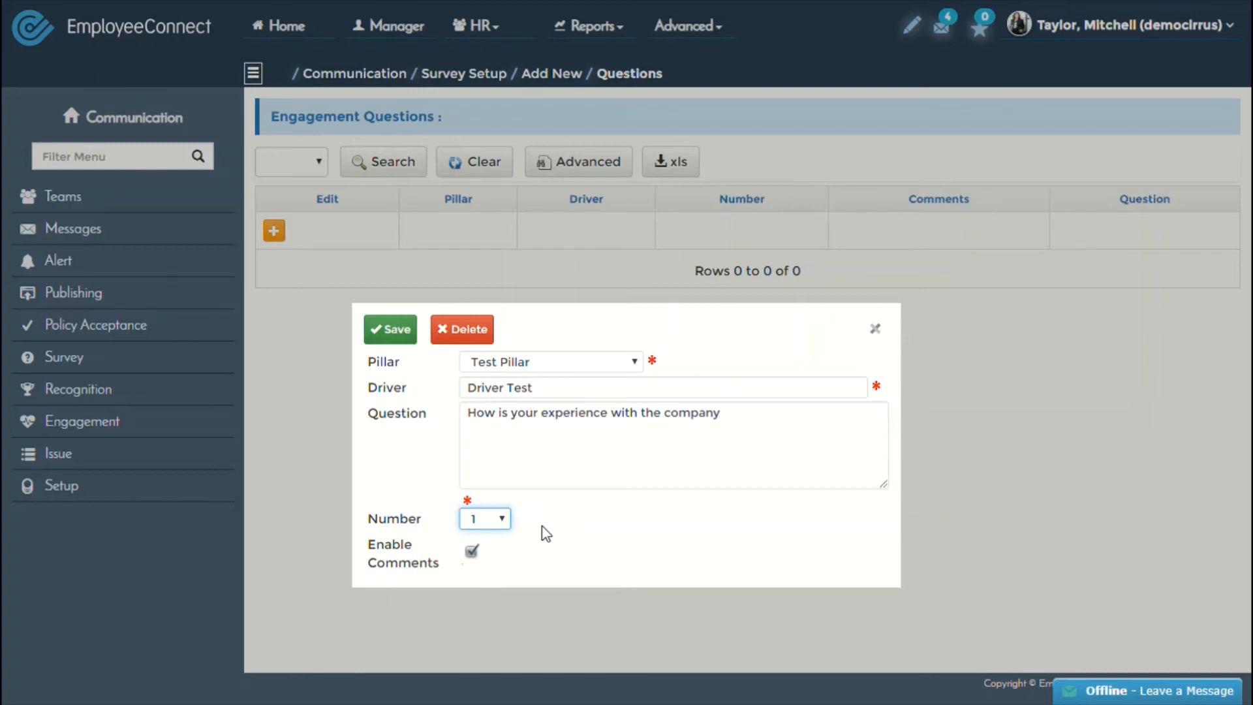
left_click(394, 331)
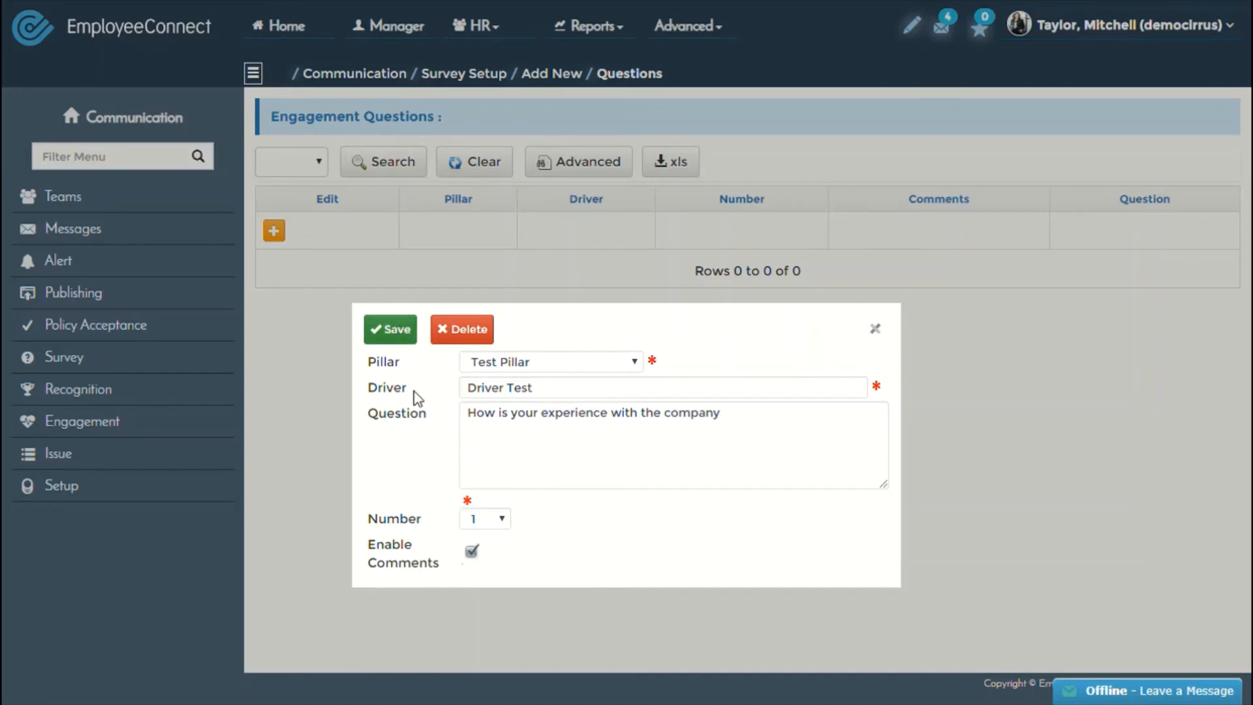
left_click(411, 334)
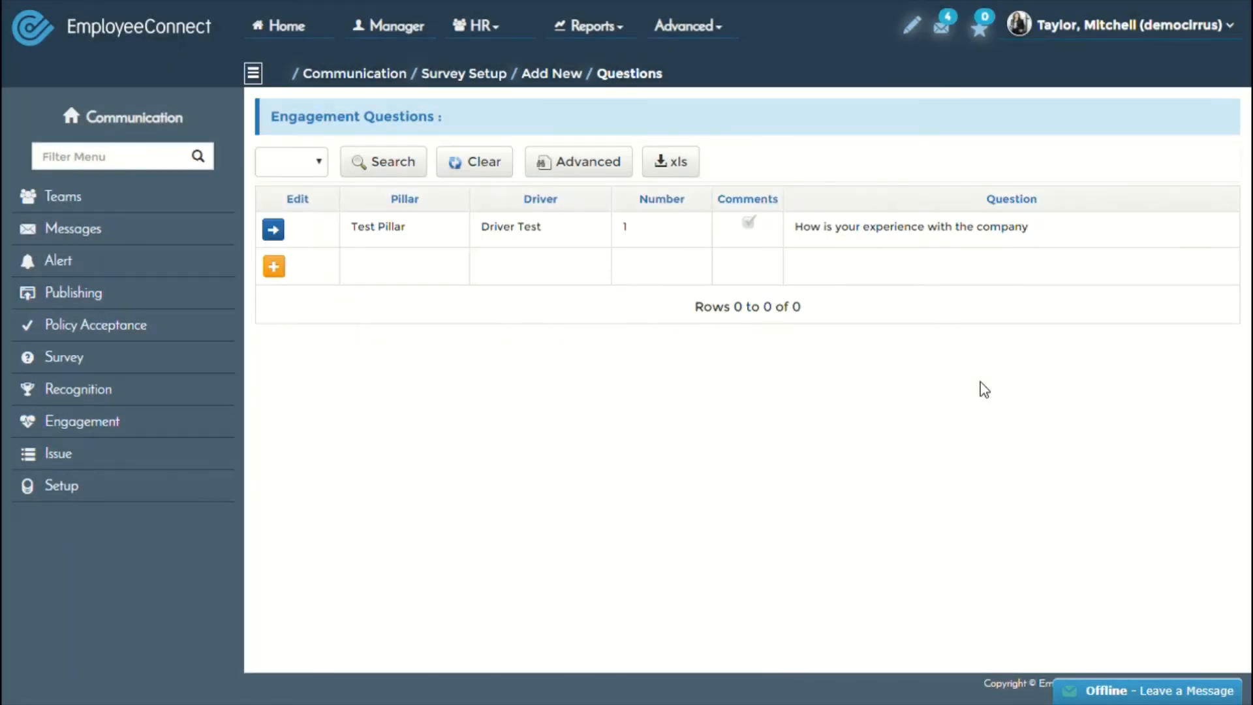
Step: Look at the blank form for another question, close it unsaved and return to the survey setup list
left_click(275, 267)
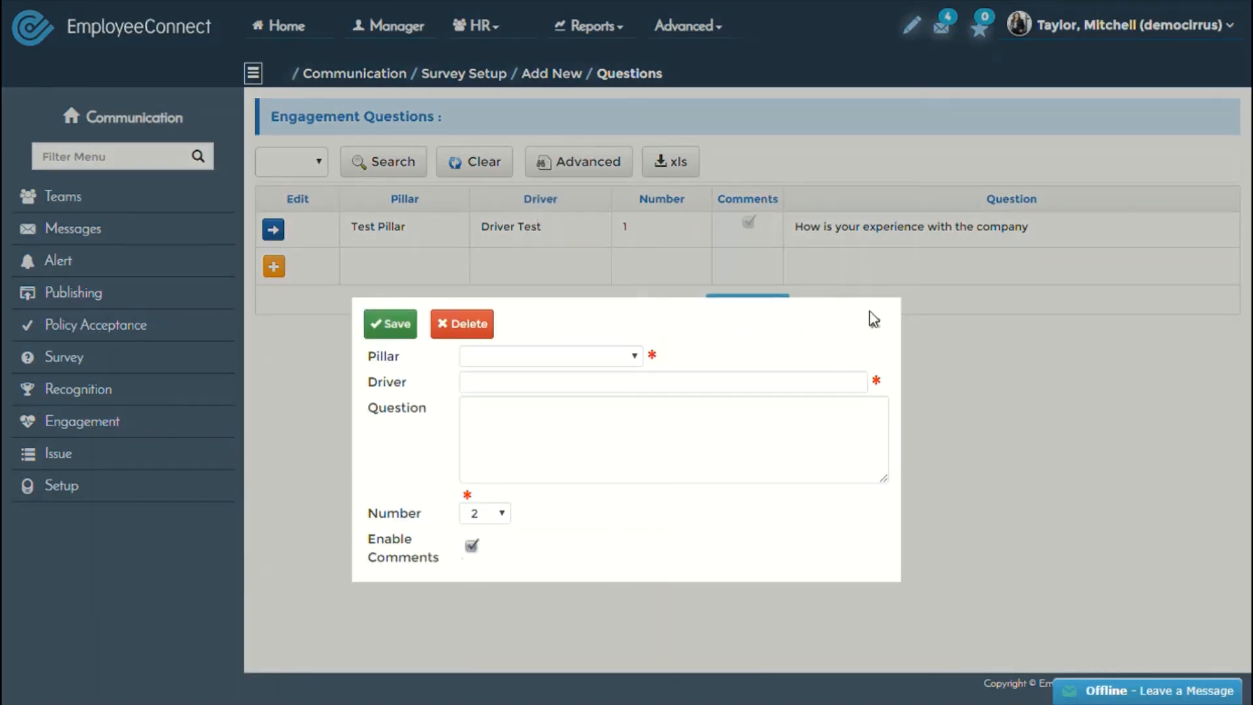
left_click(874, 319)
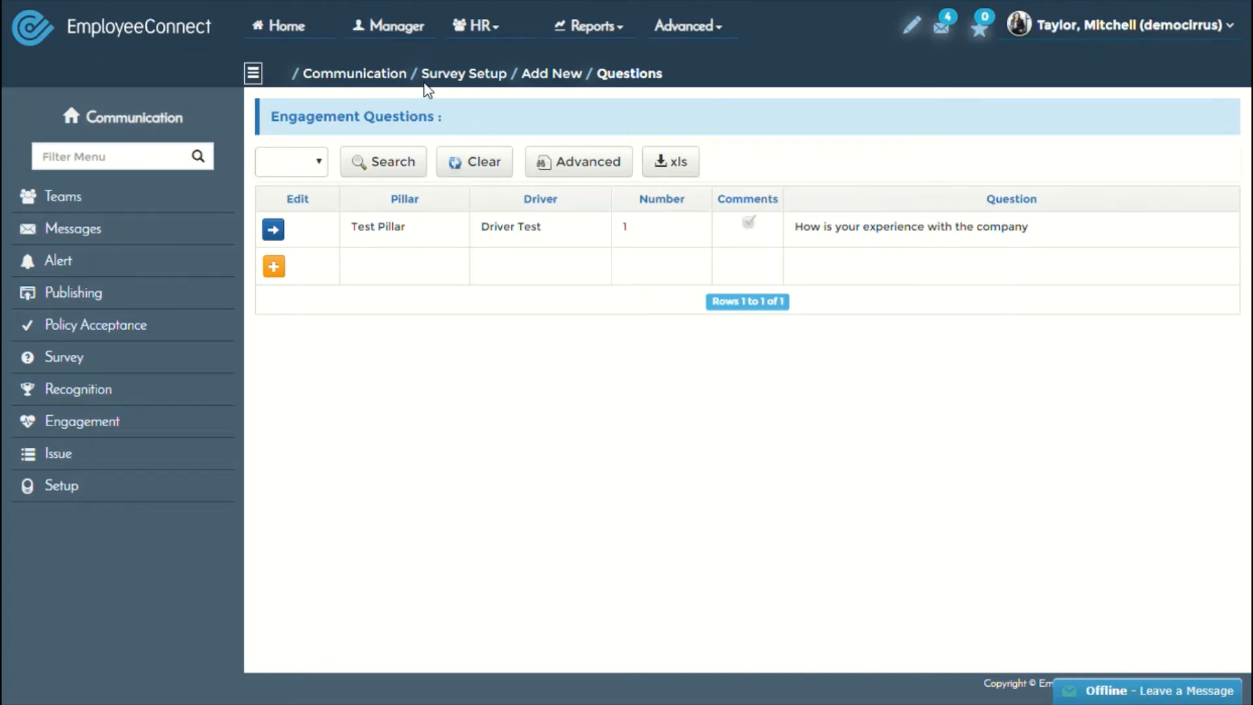
left_click(459, 76)
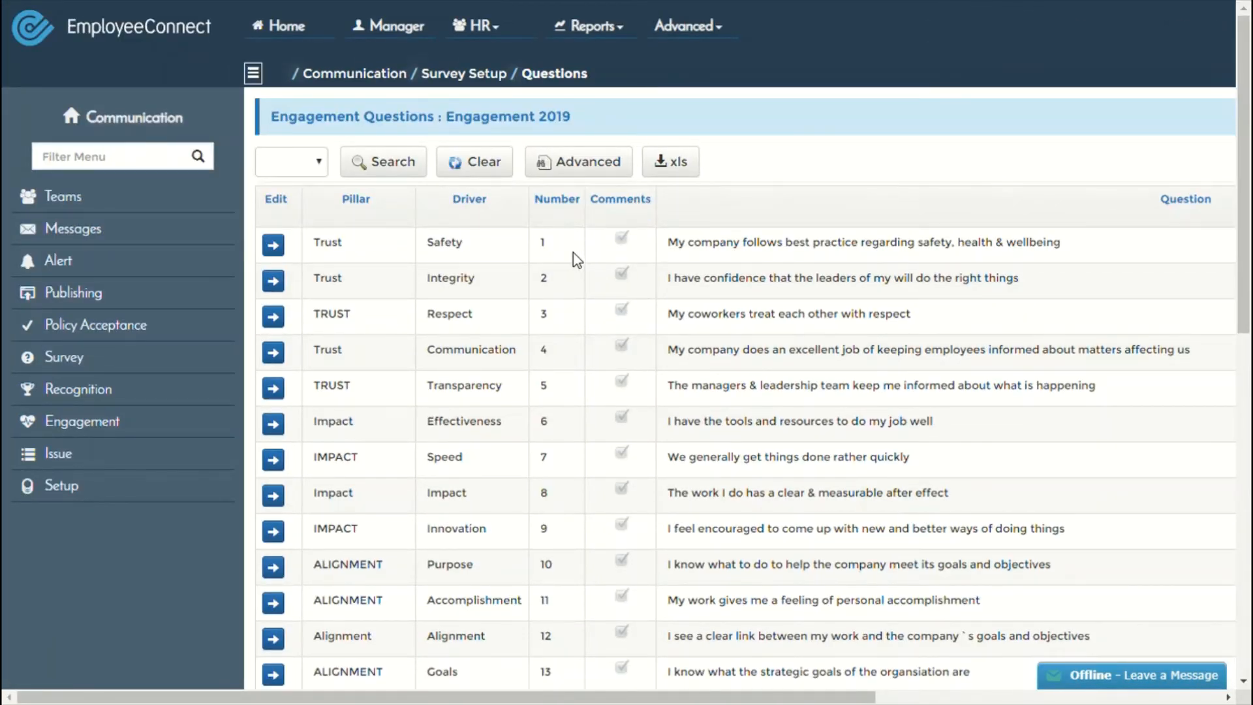
Step: Examine the Engagement 2019 survey's question list with its pillars, drivers, numbers and comment settings
scroll(577, 256, "down", 3)
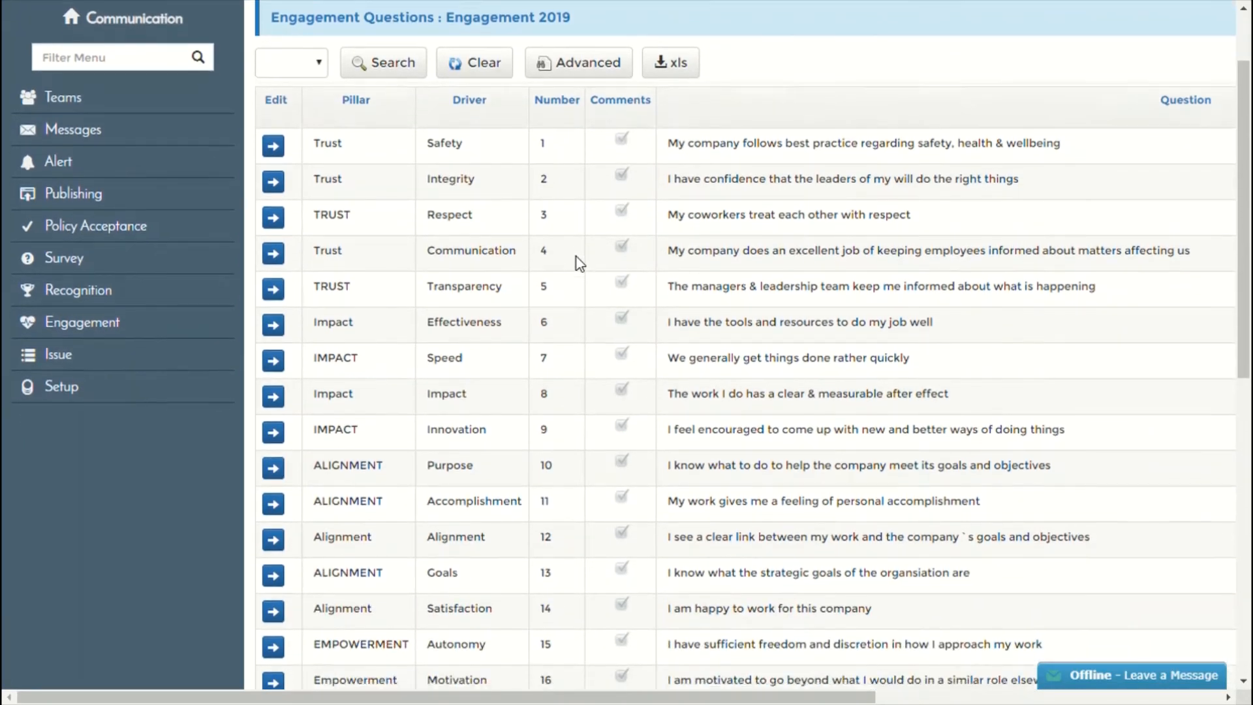
scroll(584, 264, "up", 1)
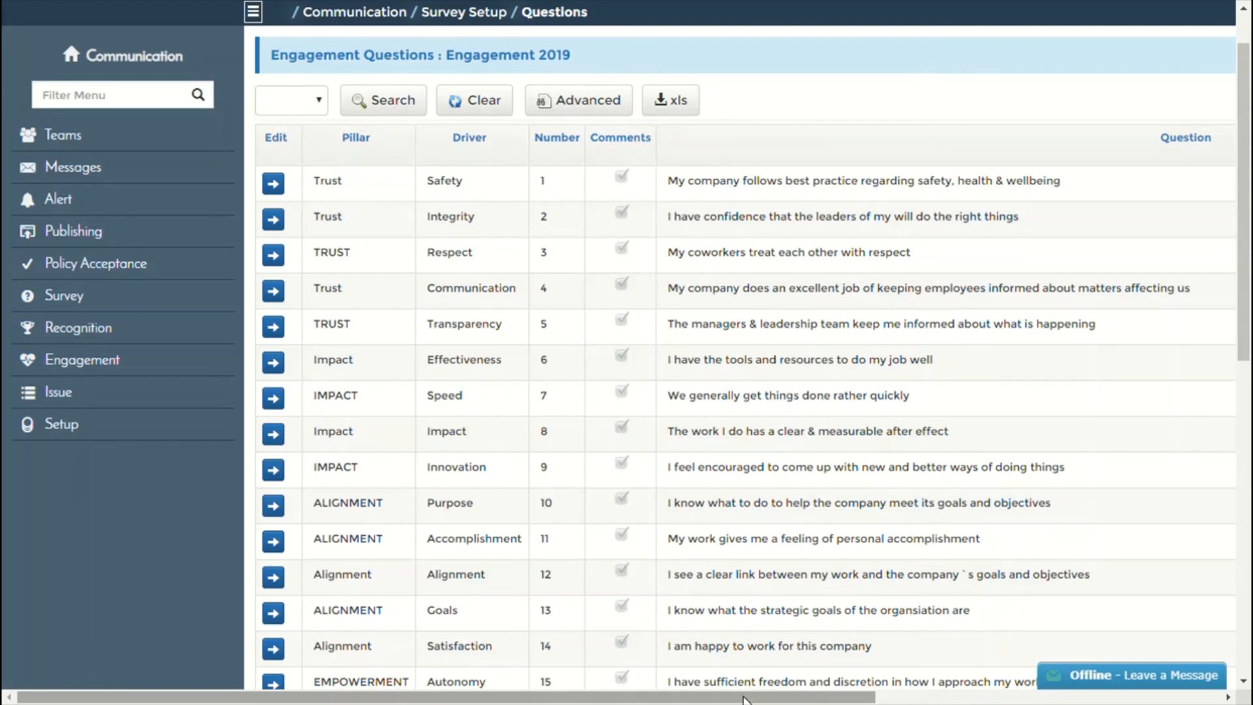
mouse_move(744, 700)
left_mouse_down()
mouse_move(1096, 700)
mouse_move(738, 702)
left_mouse_up()
scroll(530, 405, "down", 1)
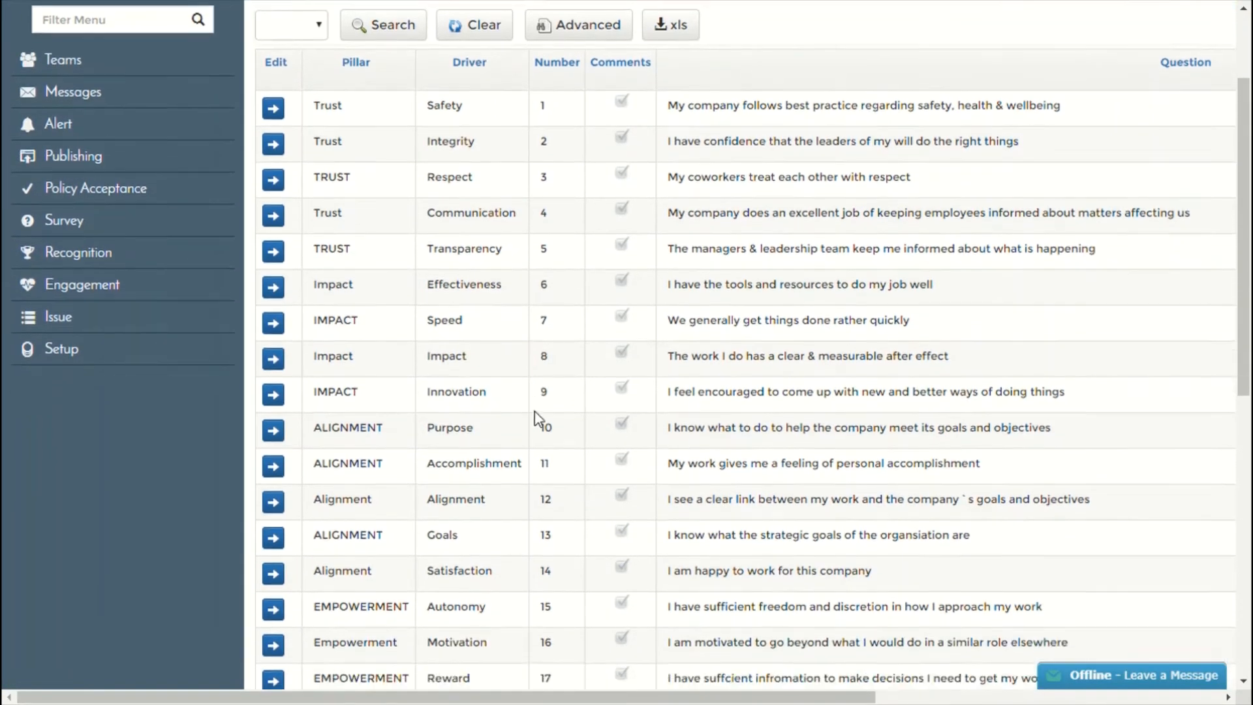
scroll(535, 418, "down", 1)
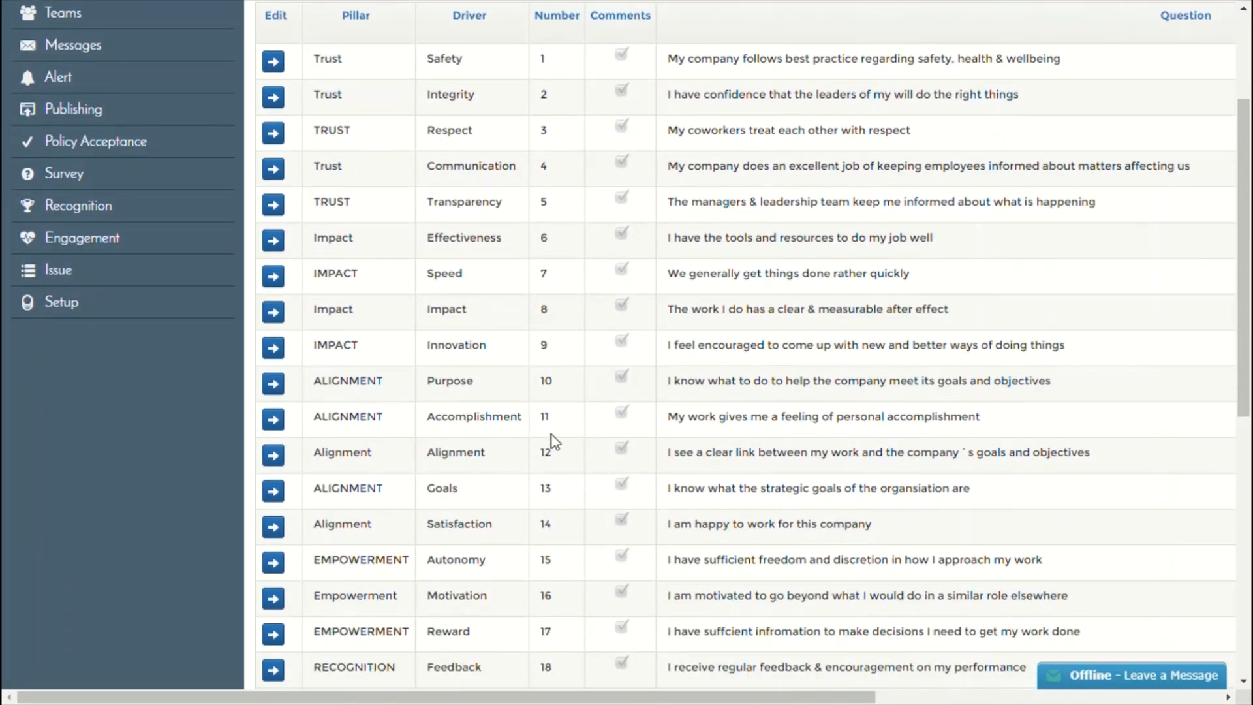
scroll(551, 435, "down", 4)
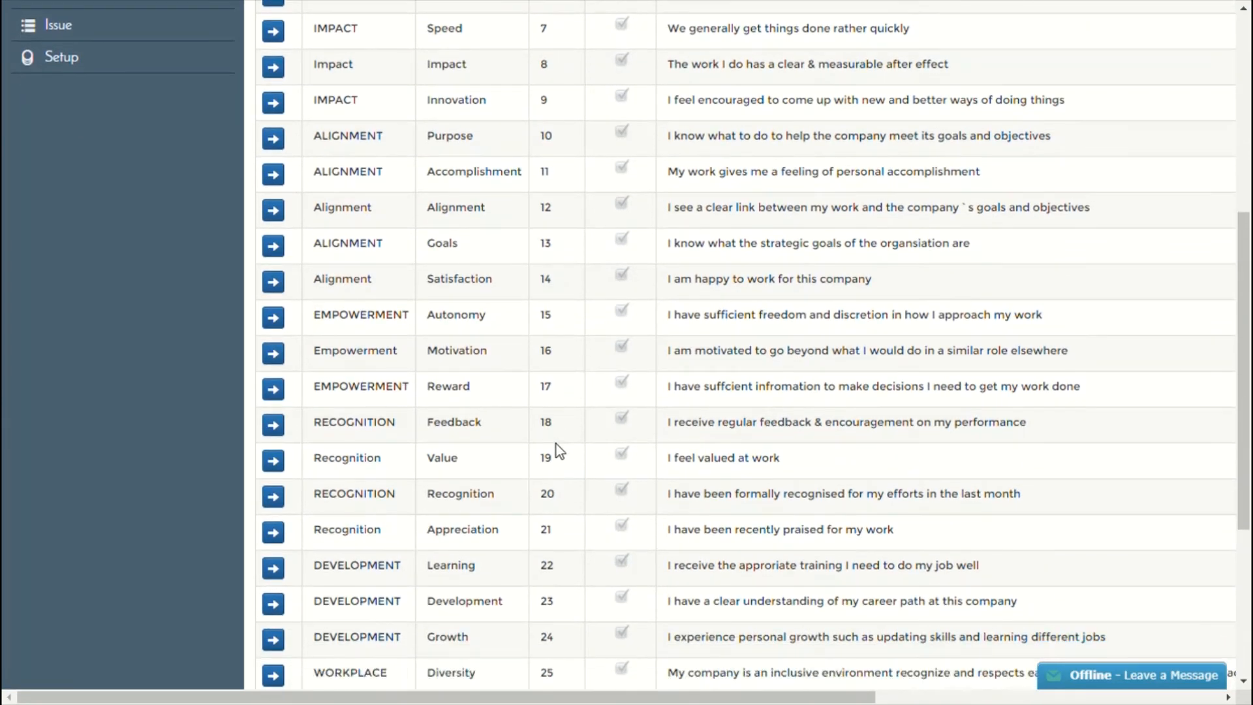
scroll(556, 444, "down", 5)
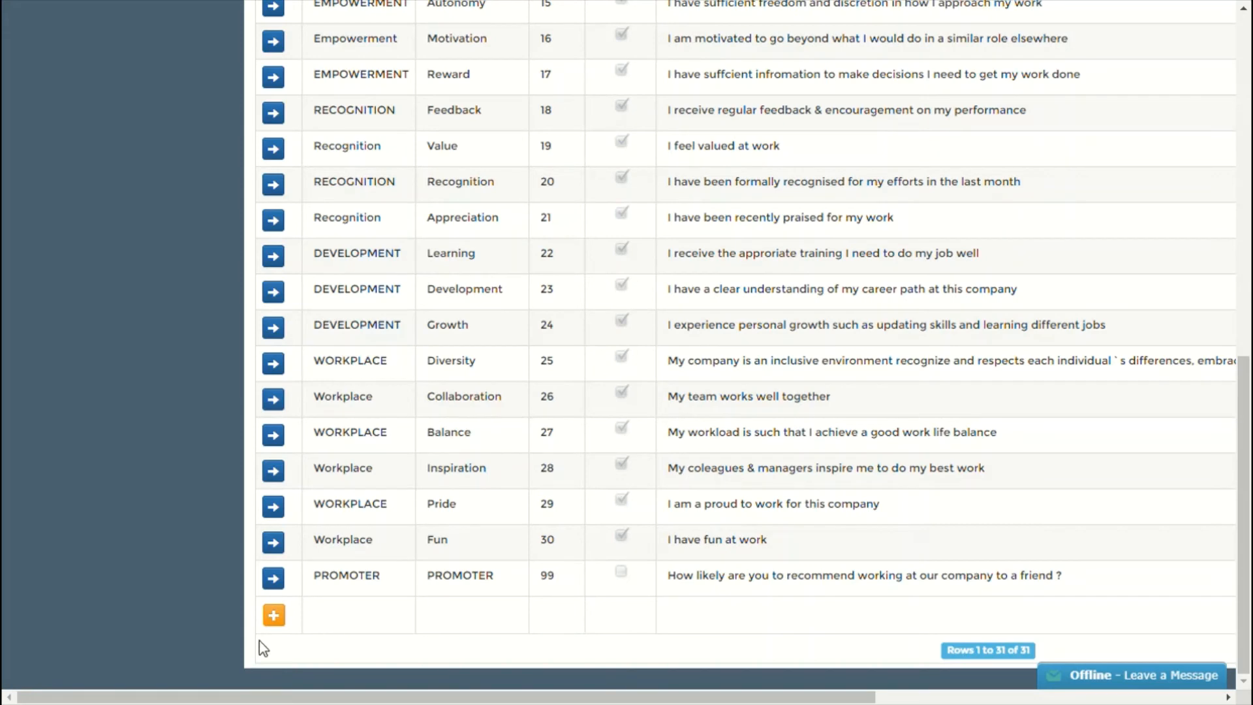
scroll(548, 588, "up", 9)
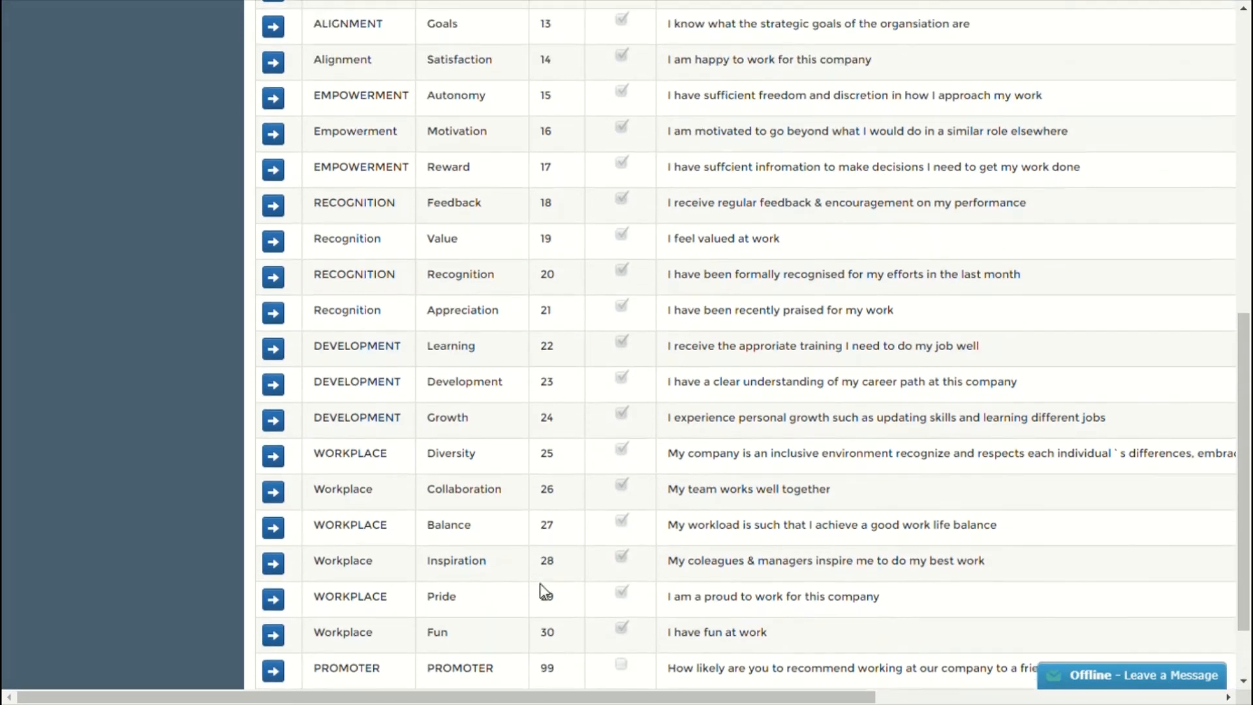
scroll(553, 585, "up", 3)
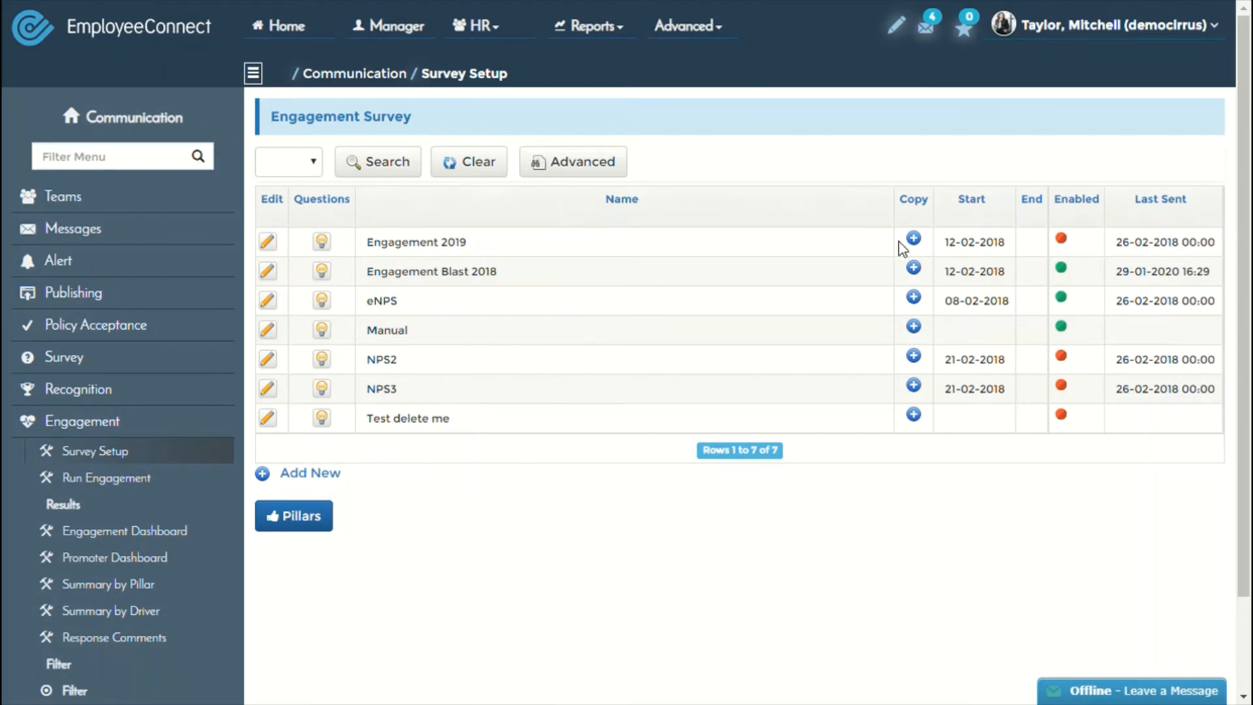
Step: Start a copy of the Engagement 2019 survey, set it to enabled and check its instruction and email layout
left_click(913, 328)
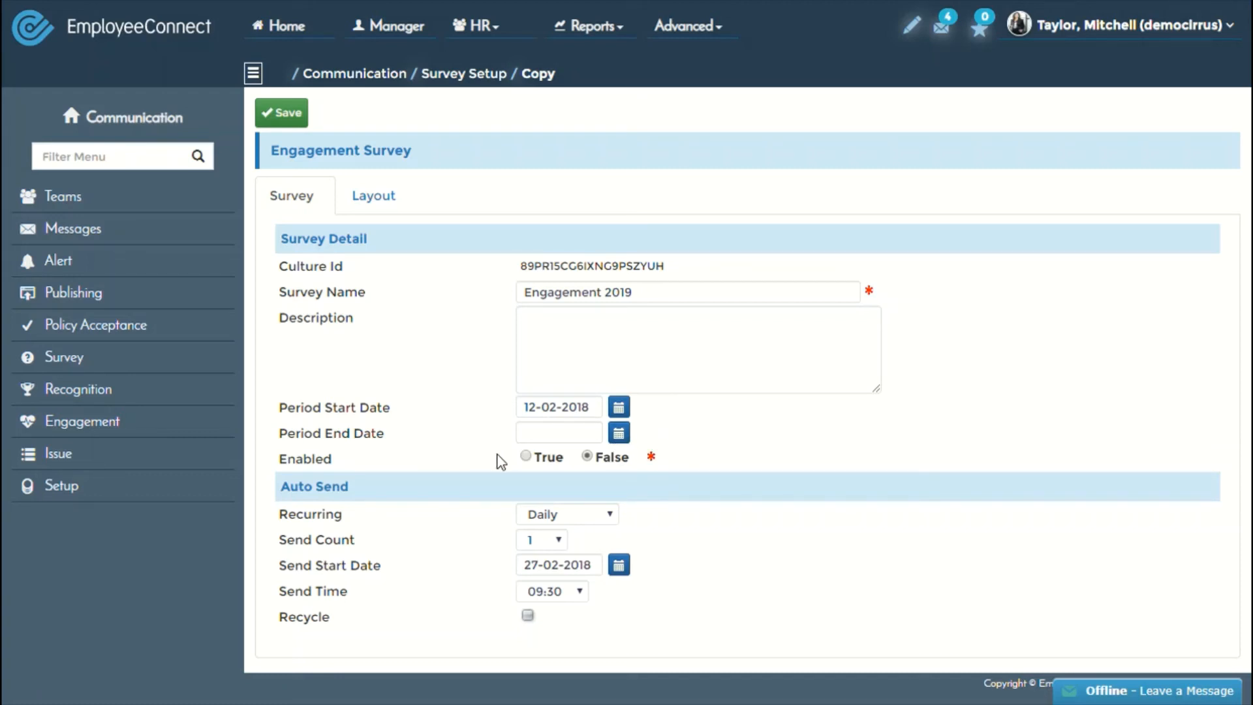
left_click(524, 457)
left_click(386, 197)
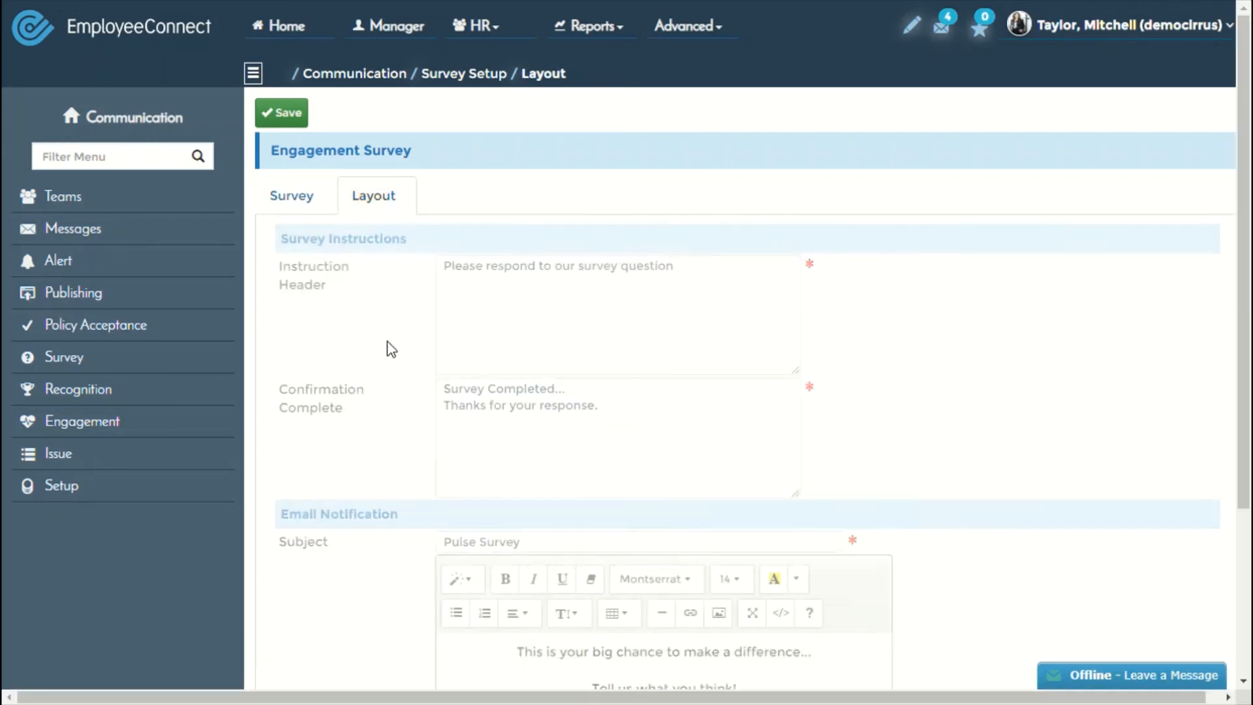
scroll(392, 349, "down", 3)
scroll(394, 350, "up", 3)
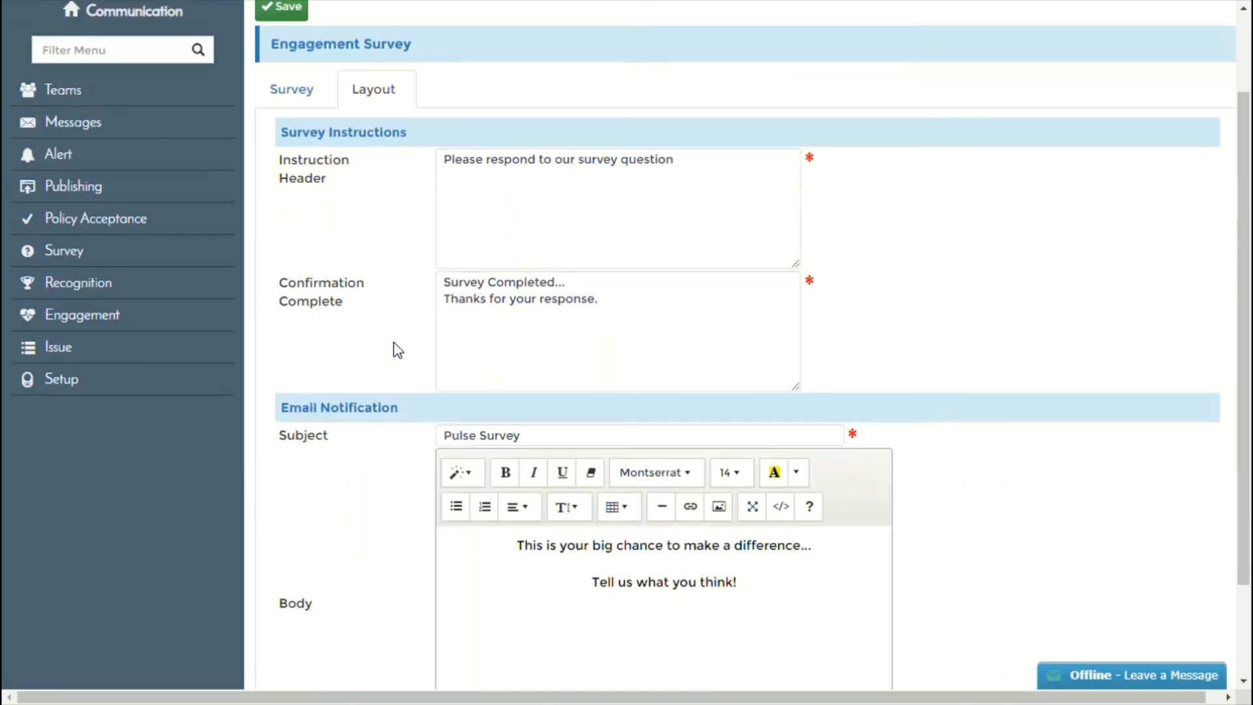
Step: Name the copied survey "Engagement 2019 Copy to Edit the questions" and save it
left_click(301, 201)
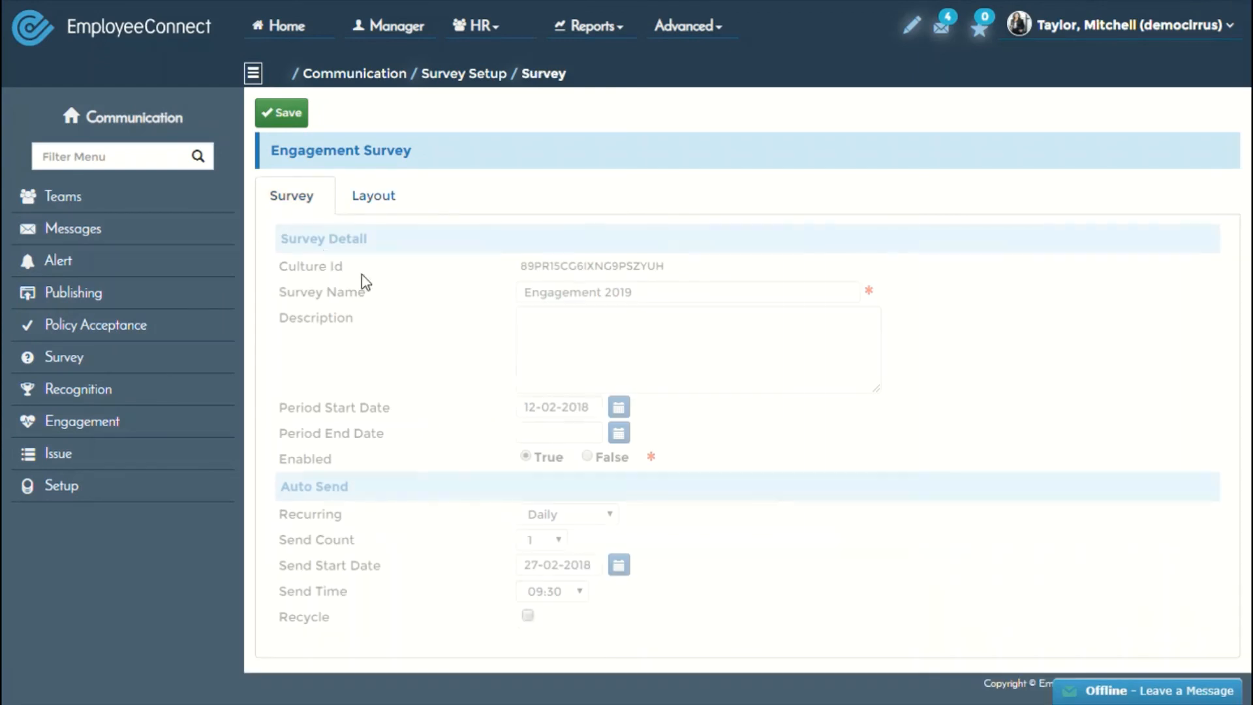
left_click(663, 304)
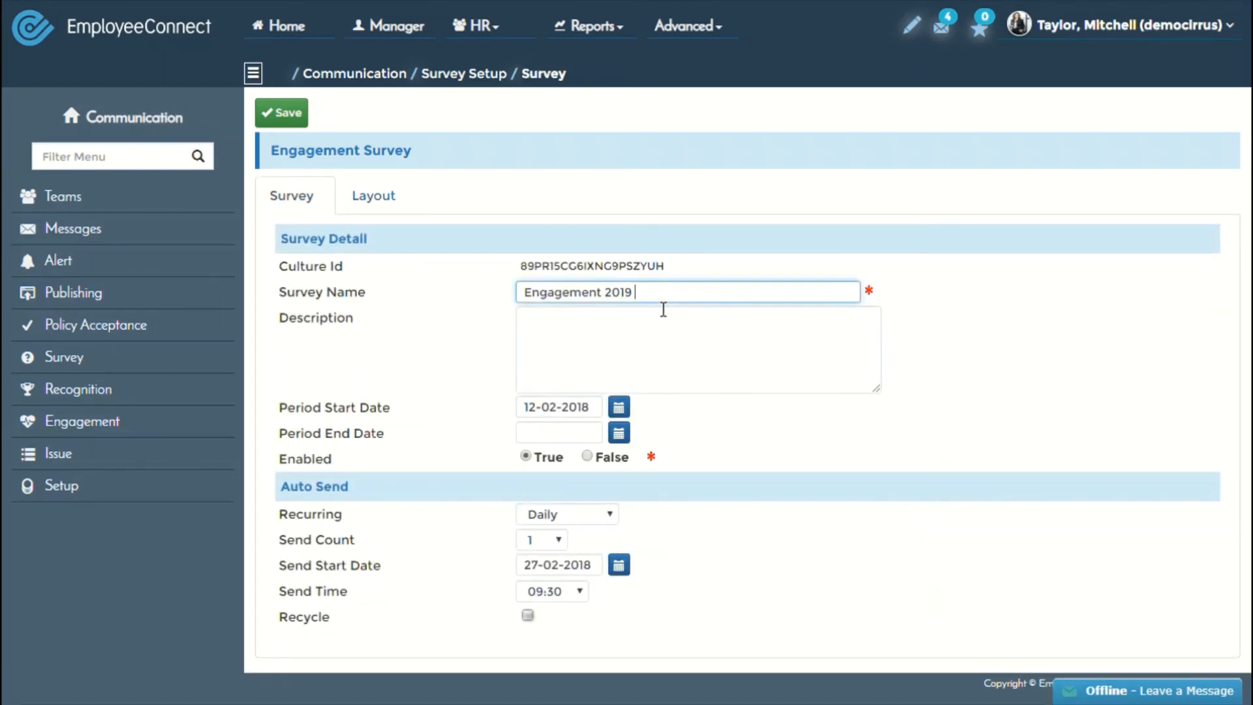
type("Copy to Edit the questions")
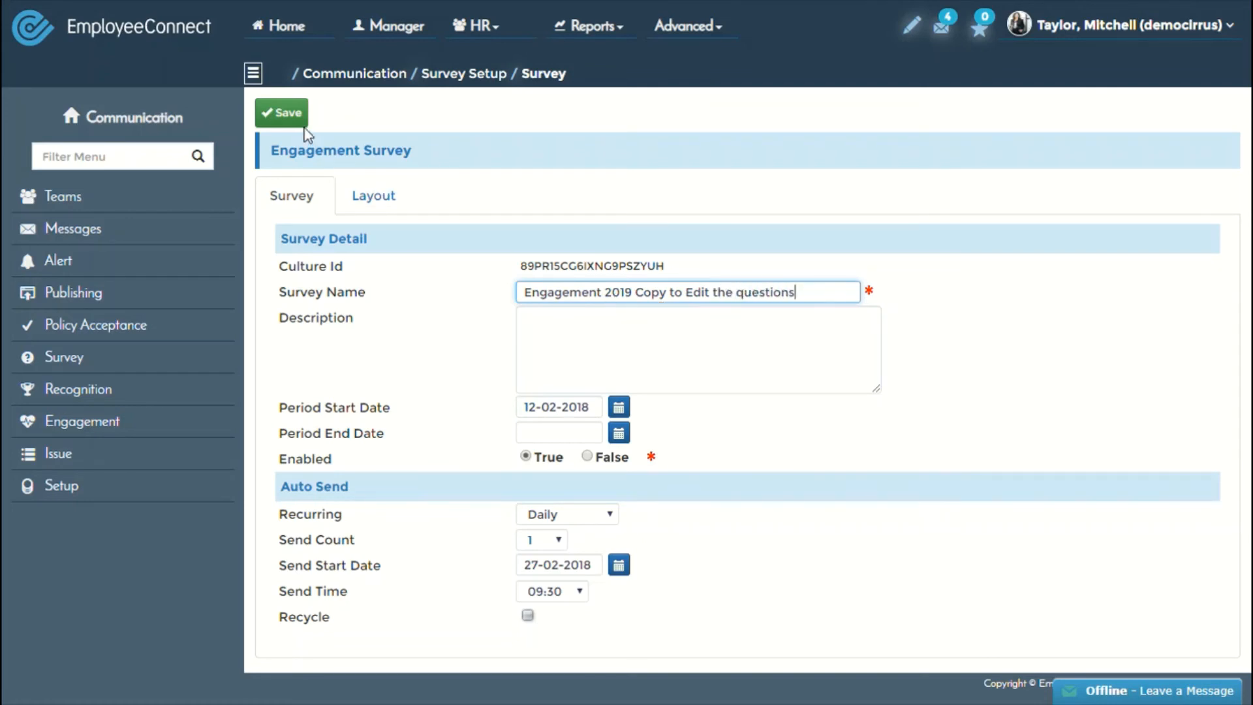
left_click(288, 115)
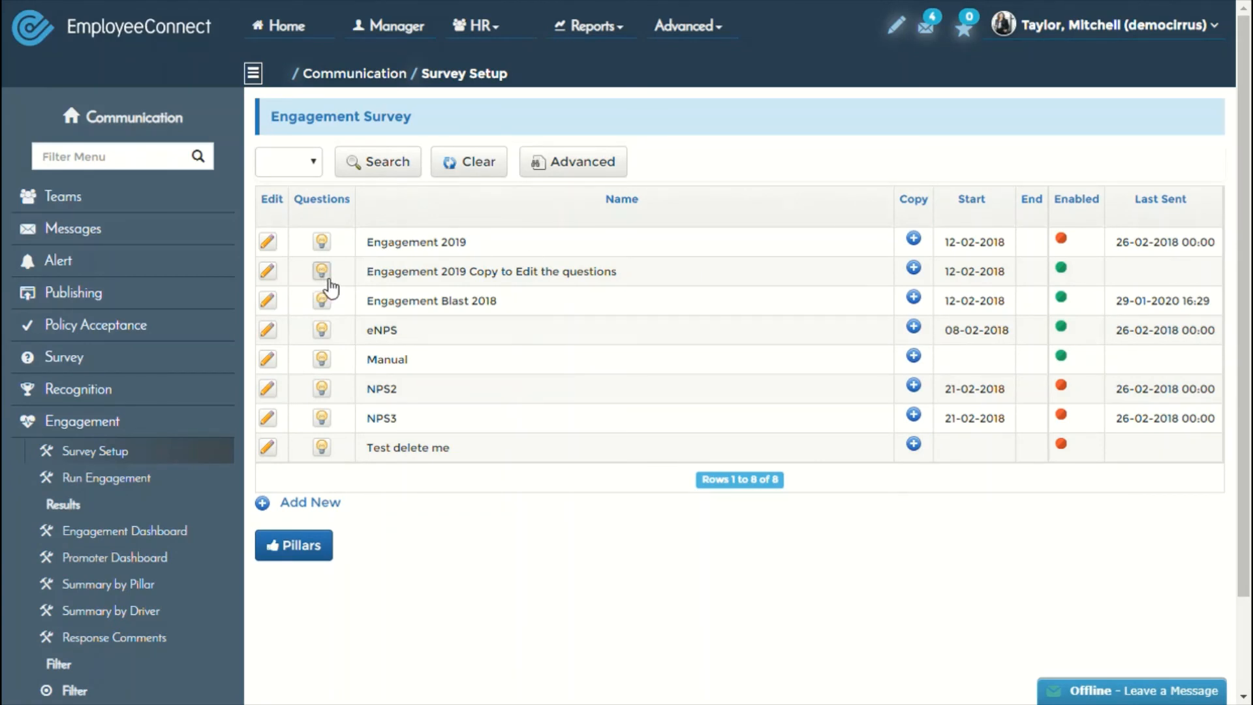
Step: Delete question 30, "I have fun at work", from the copied survey's question list
left_click(323, 271)
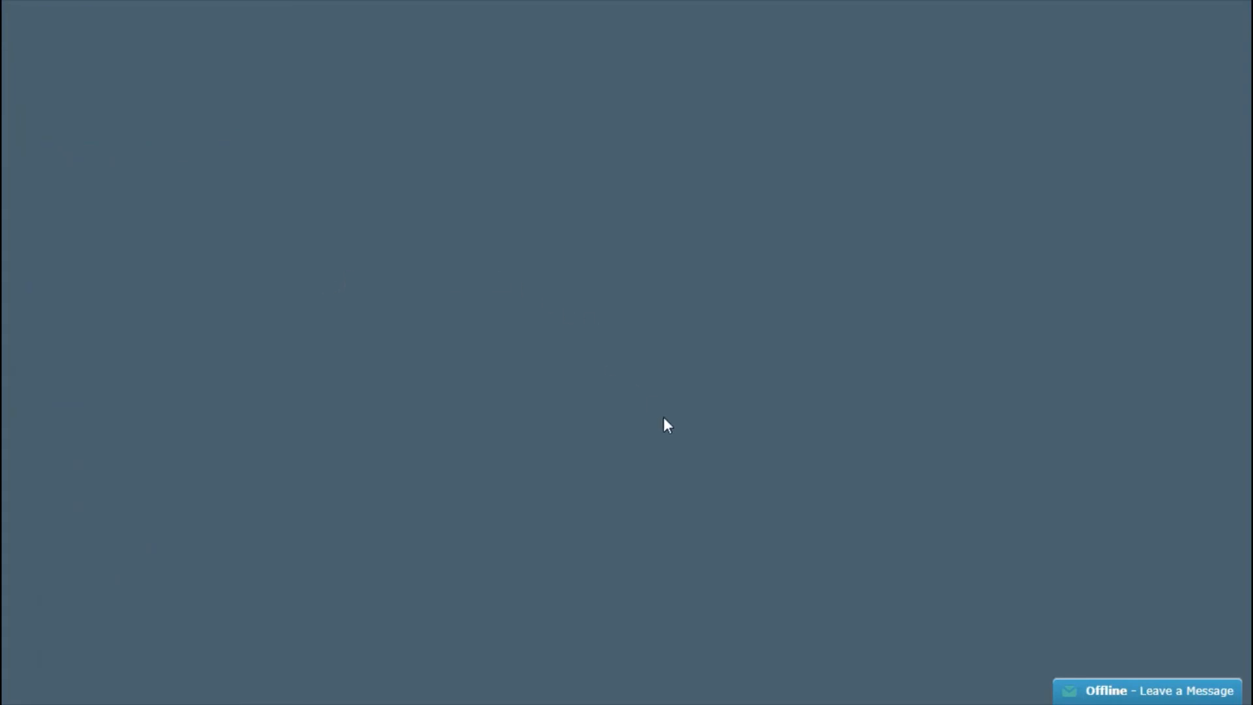
scroll(506, 488, "down", 5)
scroll(512, 490, "down", 8)
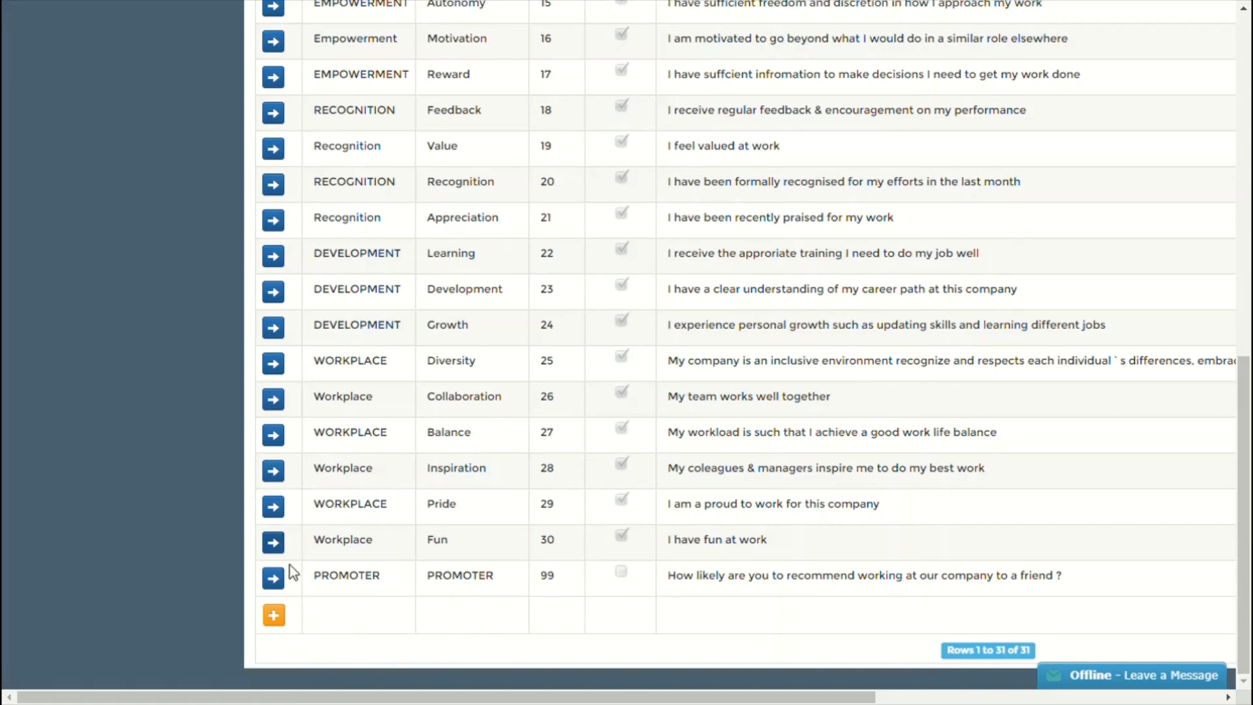
scroll(326, 572, "up", 8)
scroll(336, 568, "down", 6)
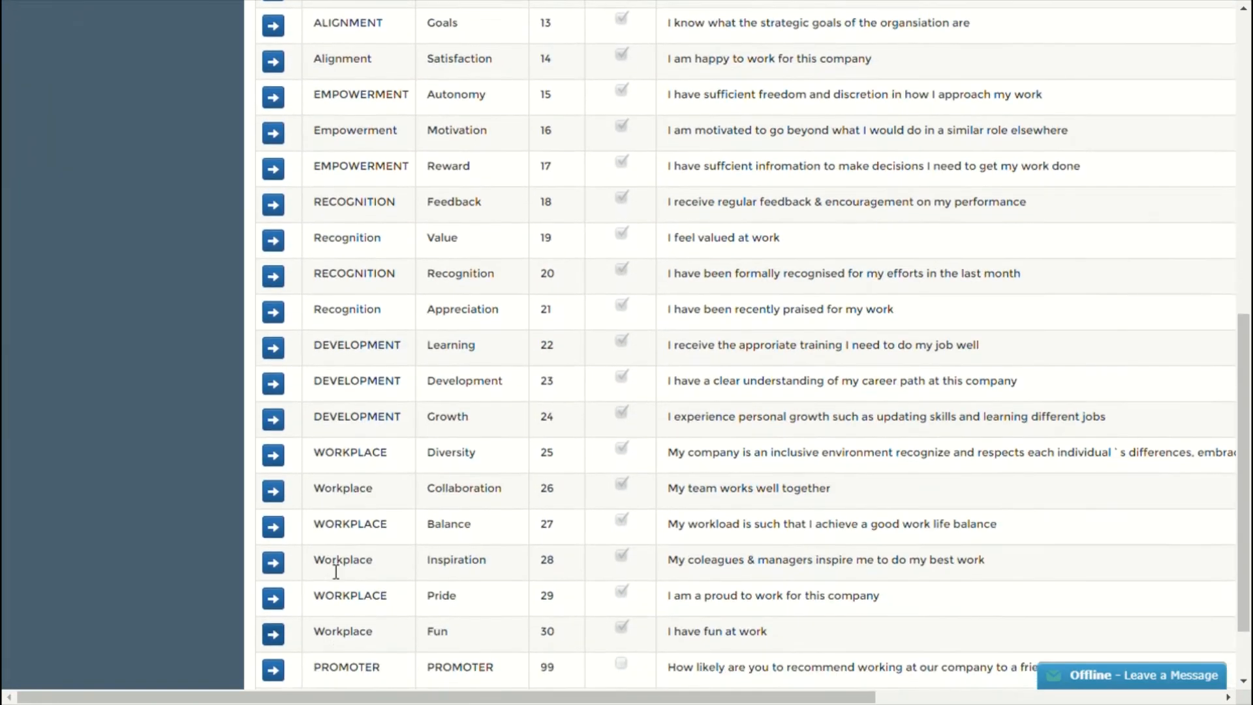
scroll(336, 572, "down", 2)
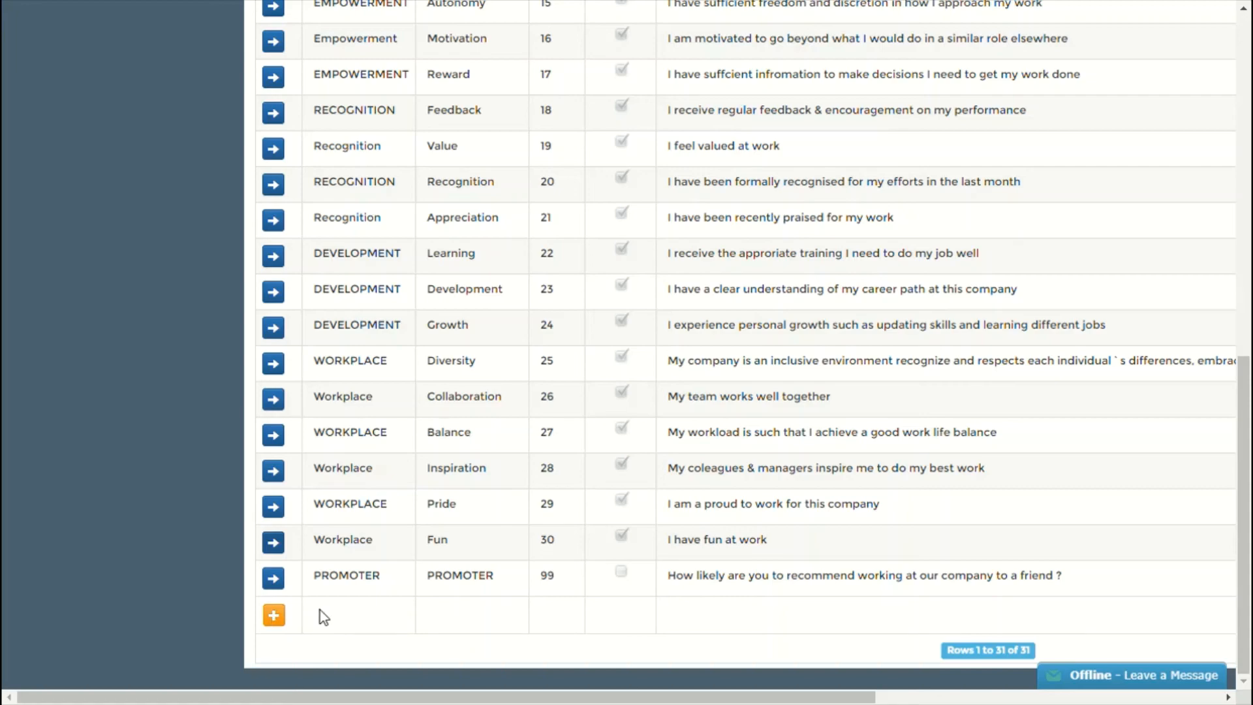
left_click(273, 543)
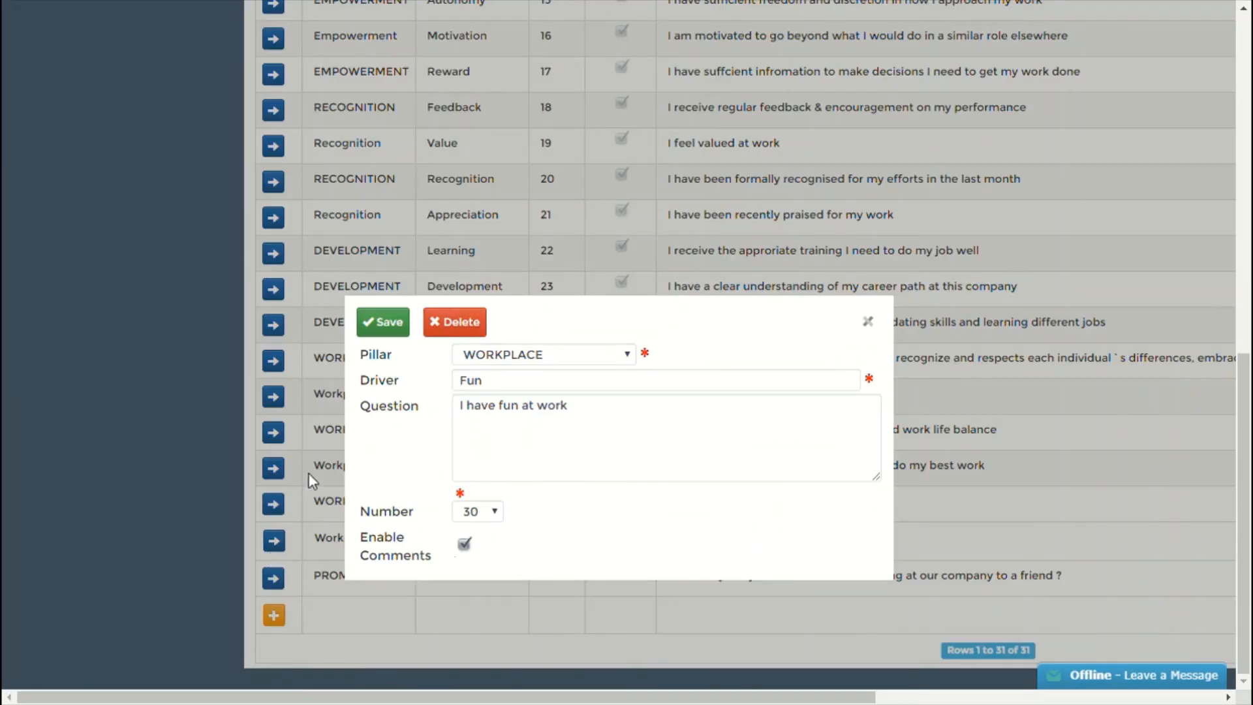
left_click(457, 328)
left_click(658, 395)
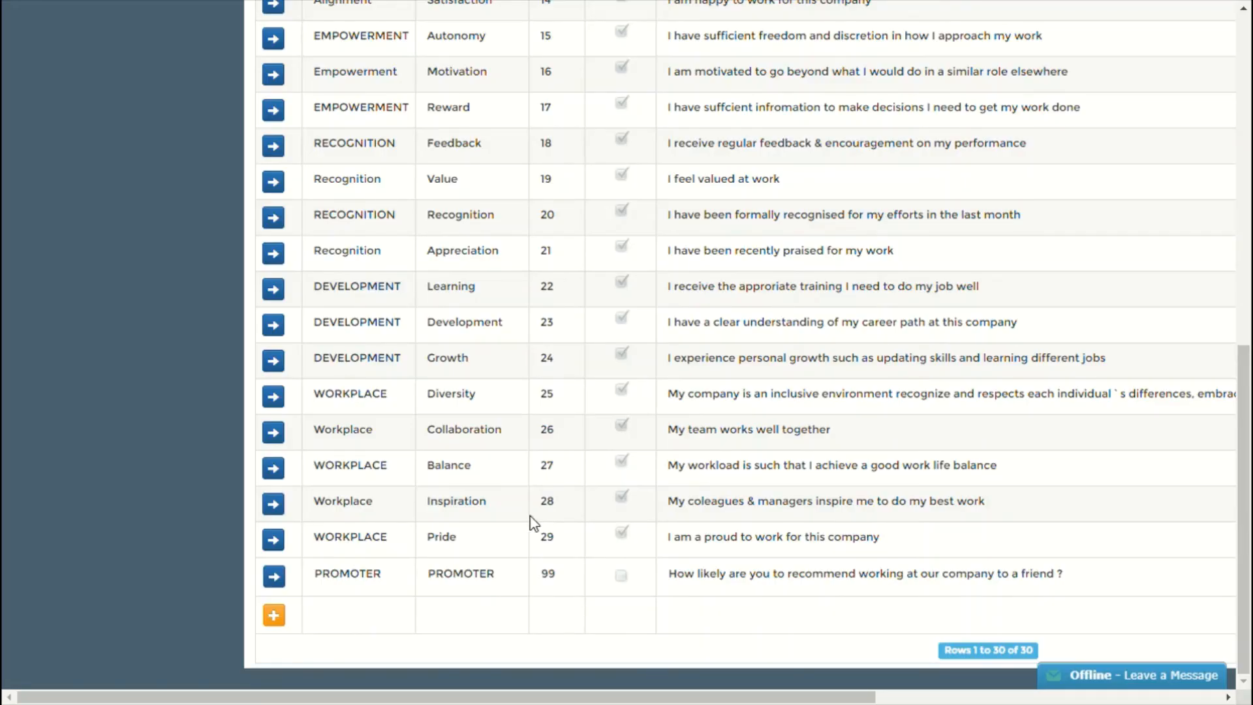
Step: Review the remaining questions in the copied survey across all pillars
scroll(336, 534, "up", 3)
scroll(344, 534, "up", 6)
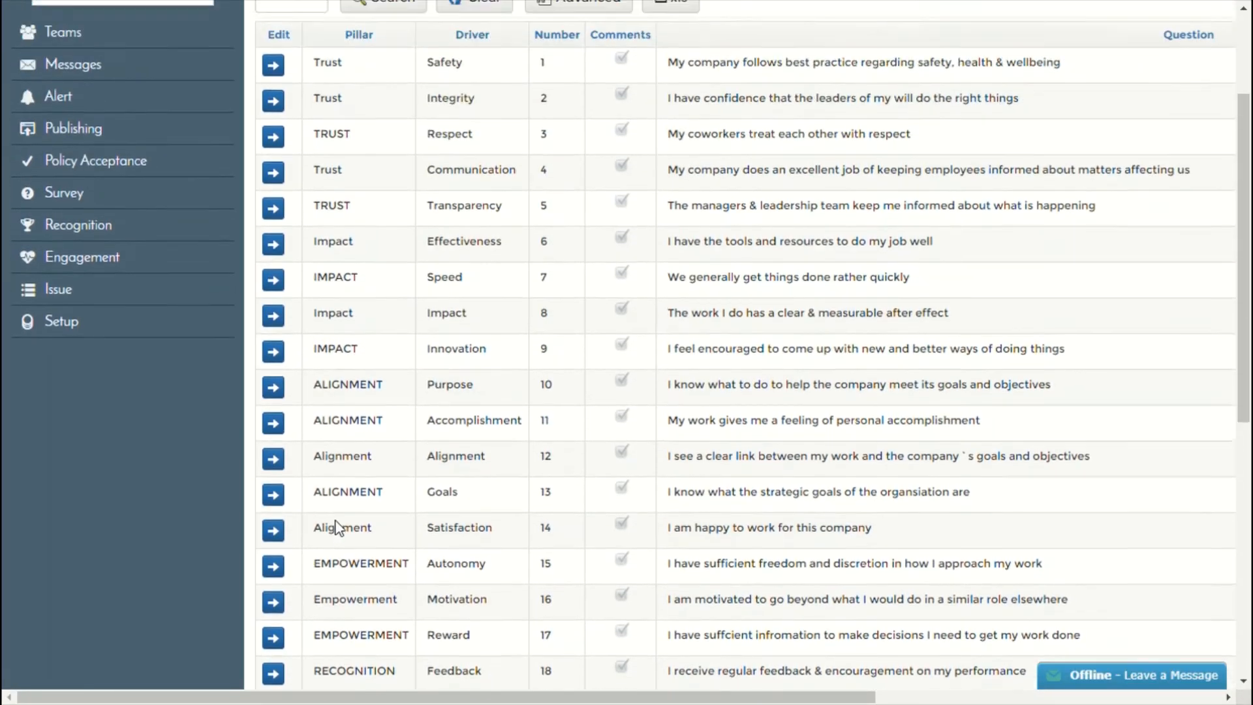
scroll(333, 538, "down", 7)
scroll(367, 544, "down", 3)
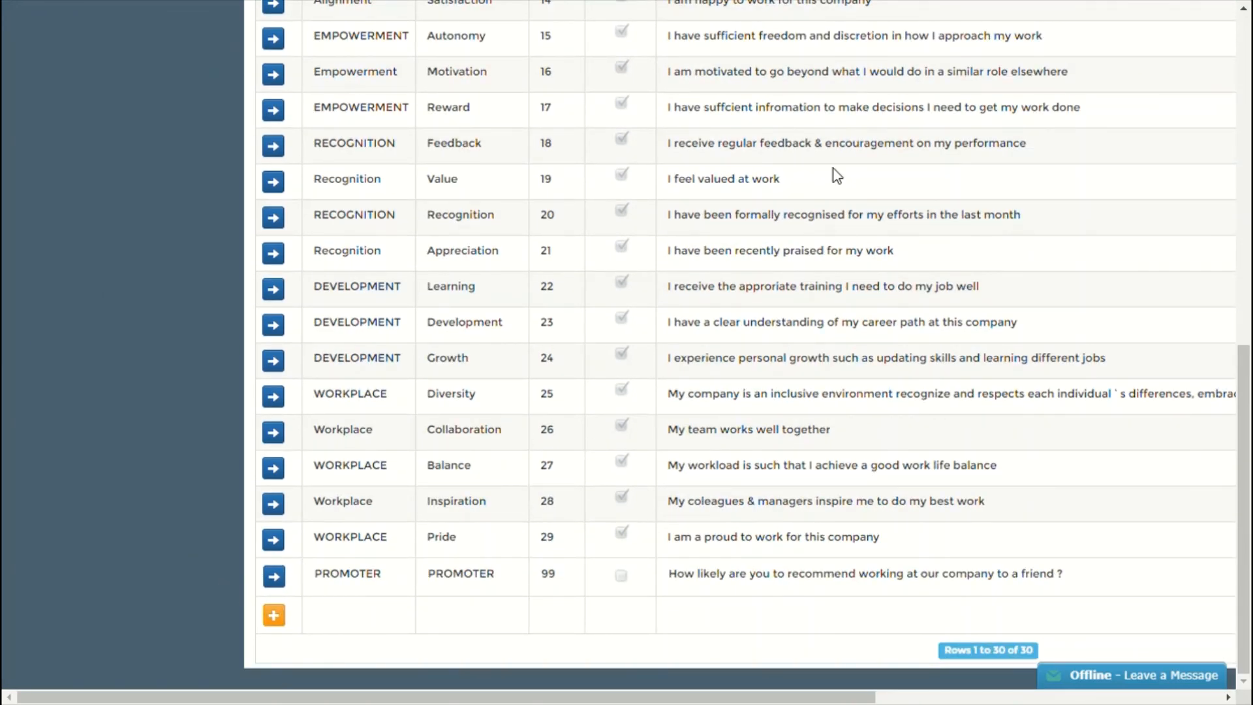
scroll(1072, 365, "up", 5)
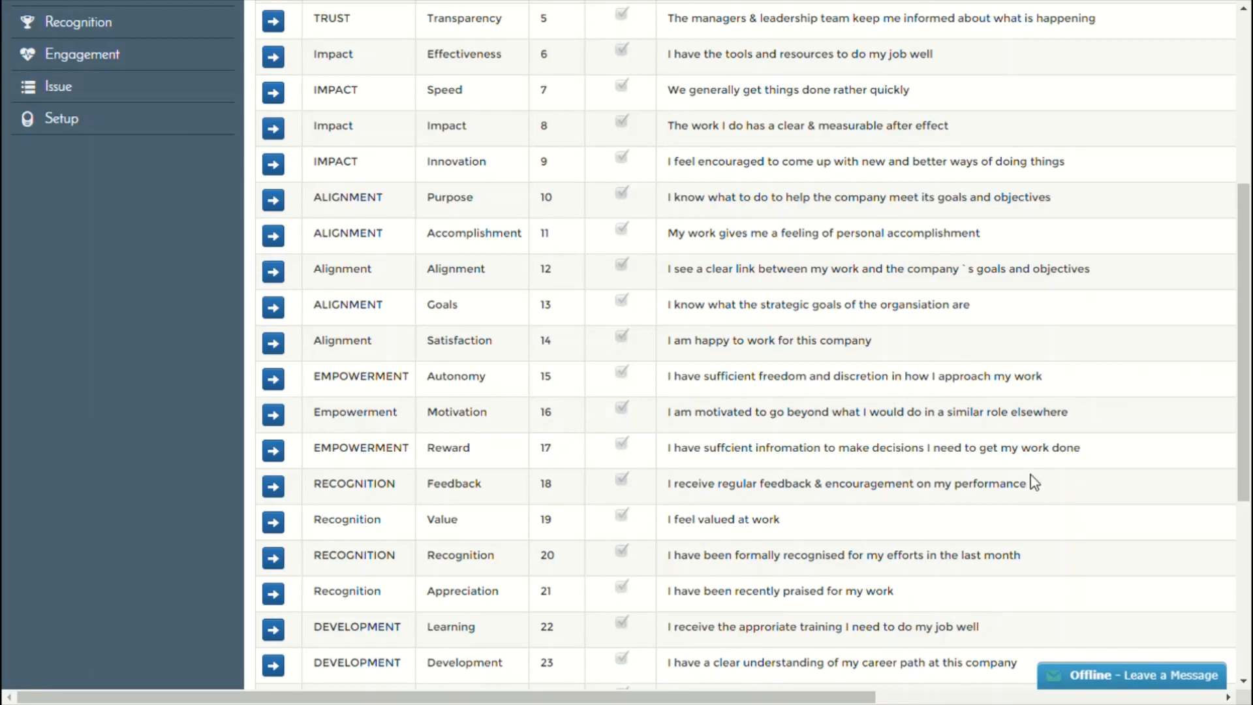
Step: Open the Engagement Dashboard and examine the engagement score, pillar averages, manager and employee scores and engagement history
left_click(96, 60)
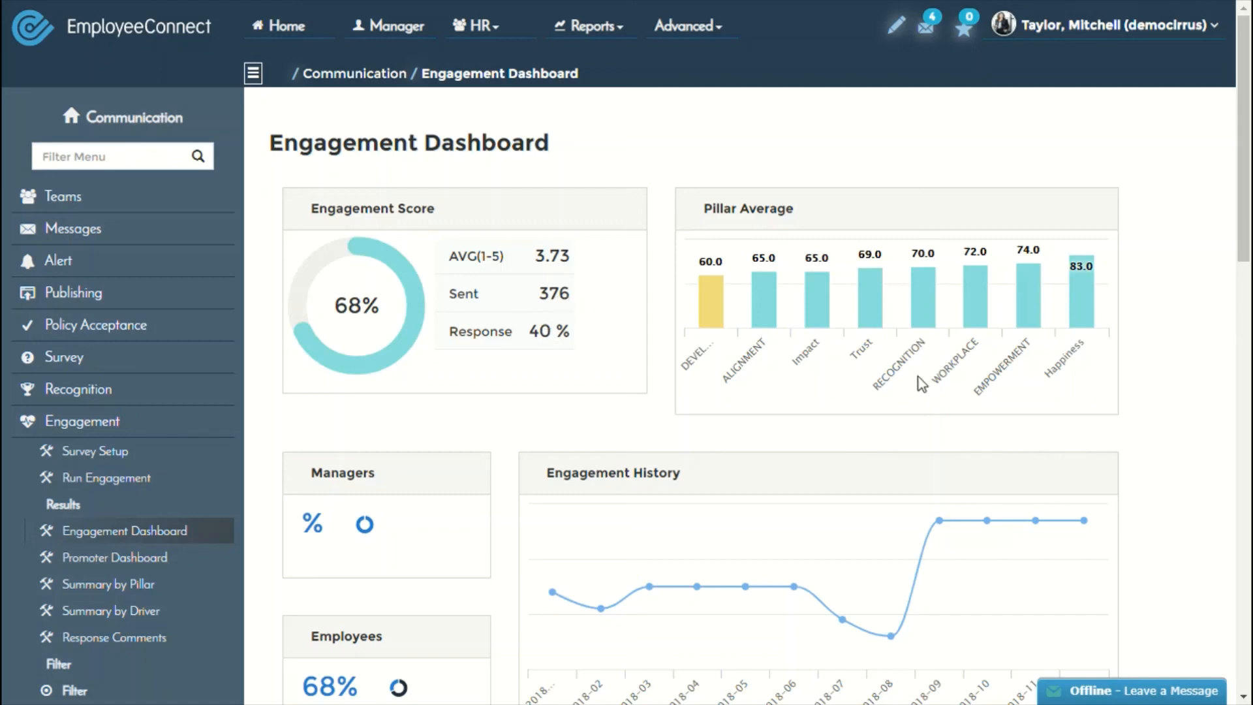
mouse_move(712, 320)
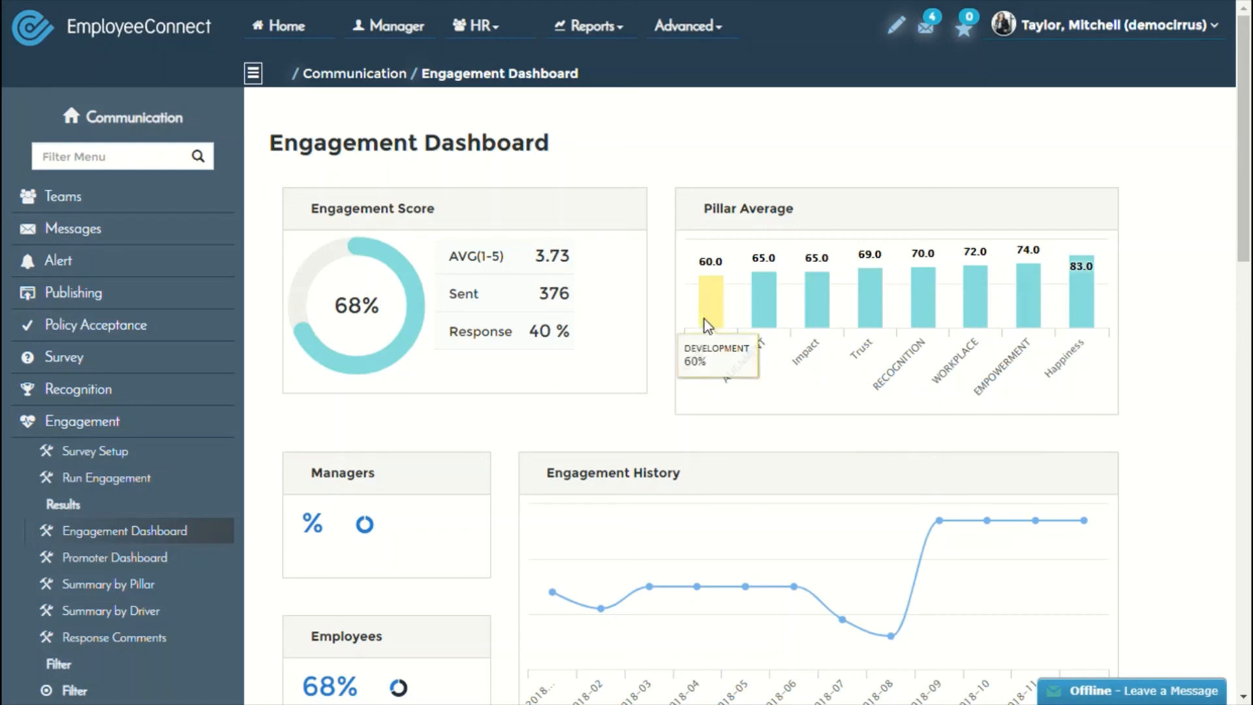
mouse_move(762, 314)
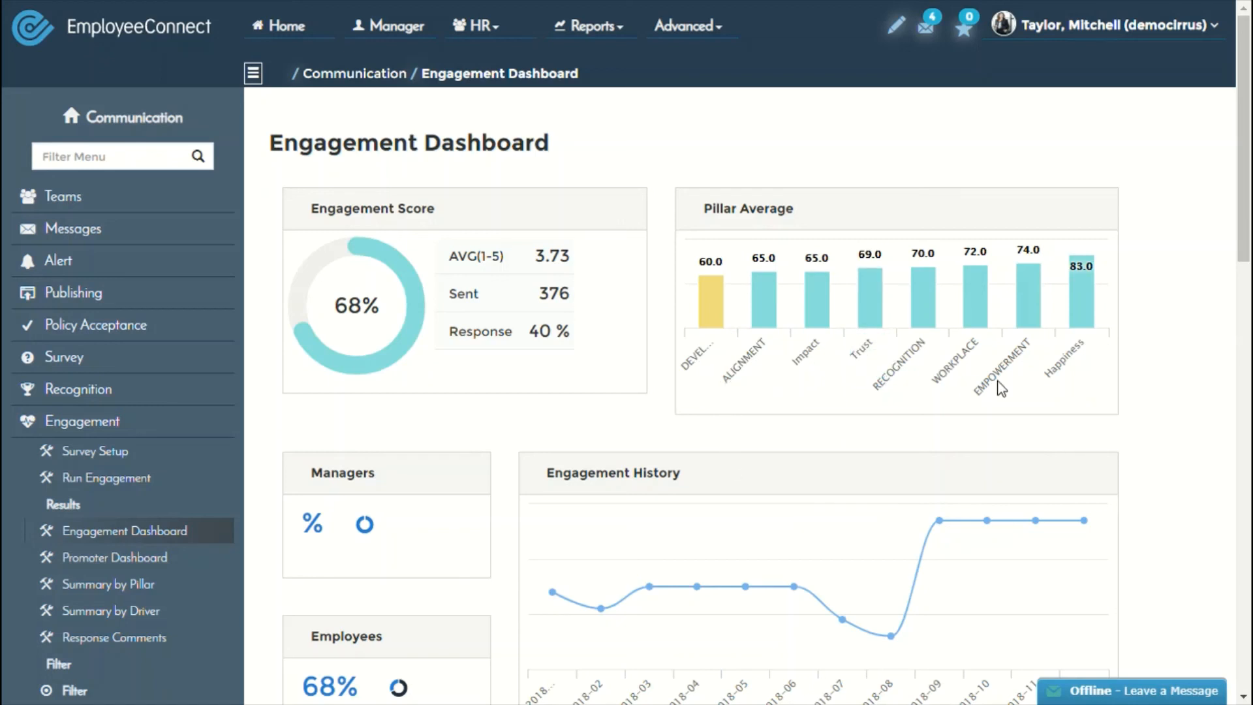
mouse_move(1071, 273)
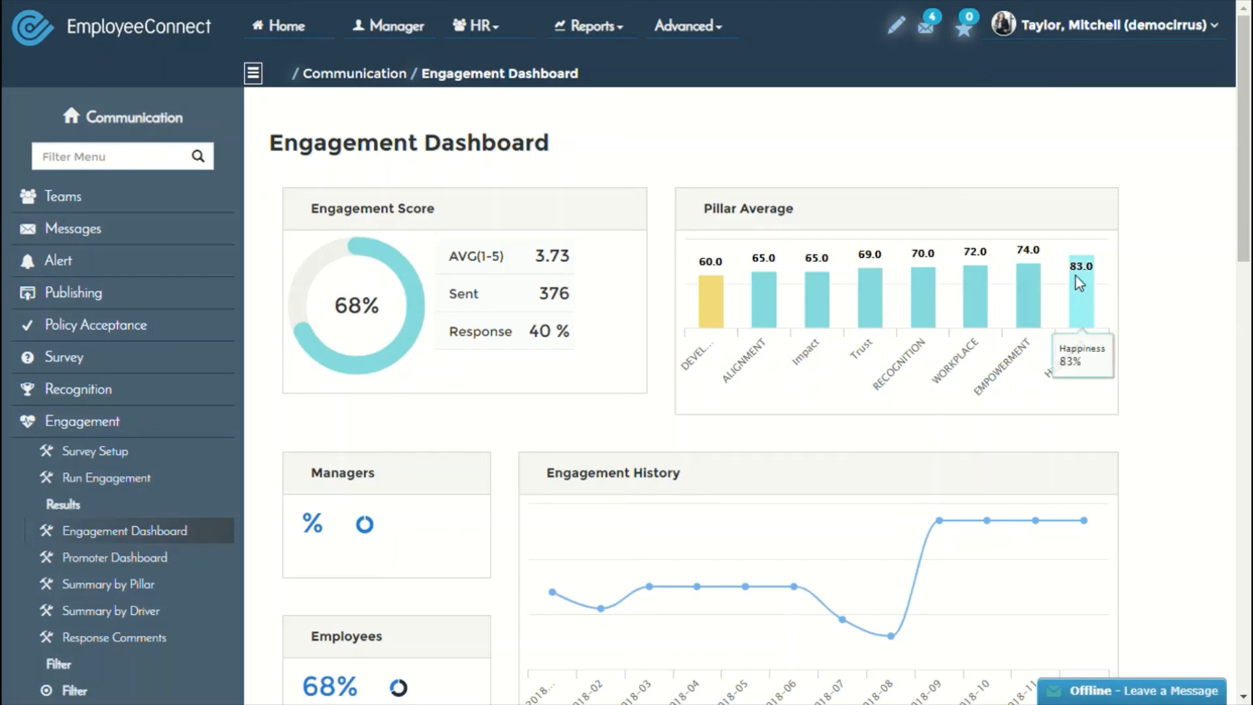
mouse_move(710, 284)
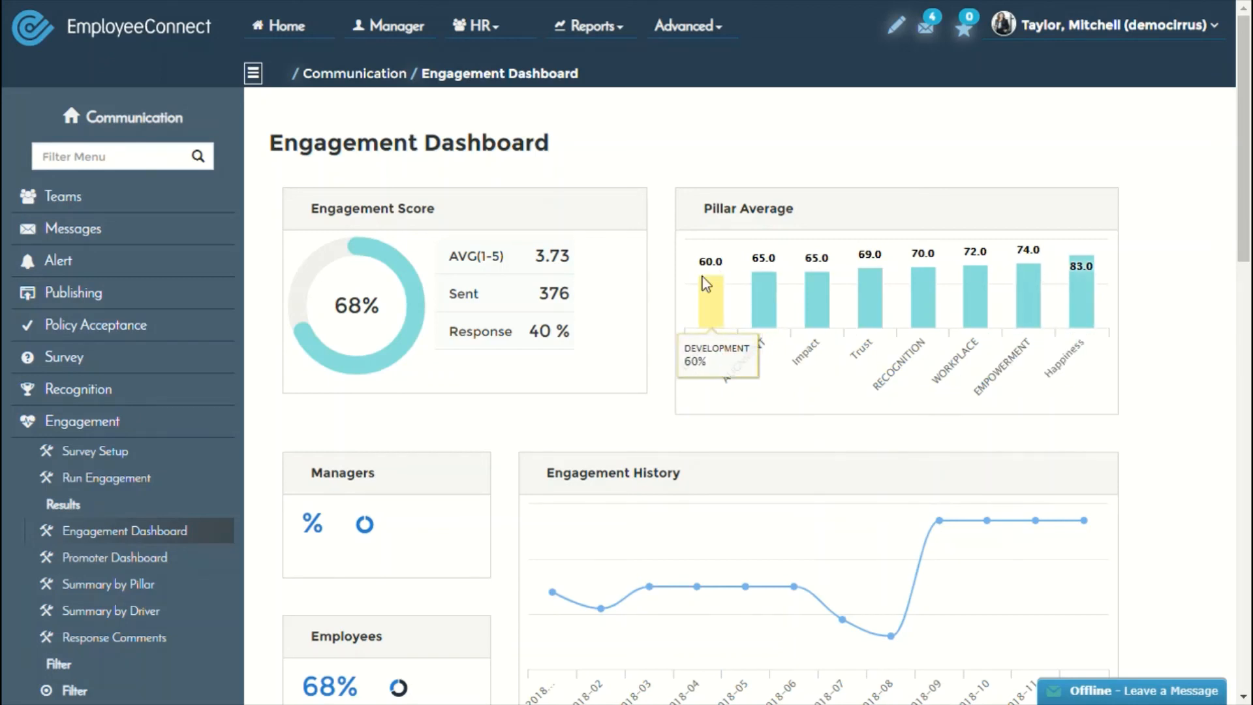
scroll(578, 353, "down", 2)
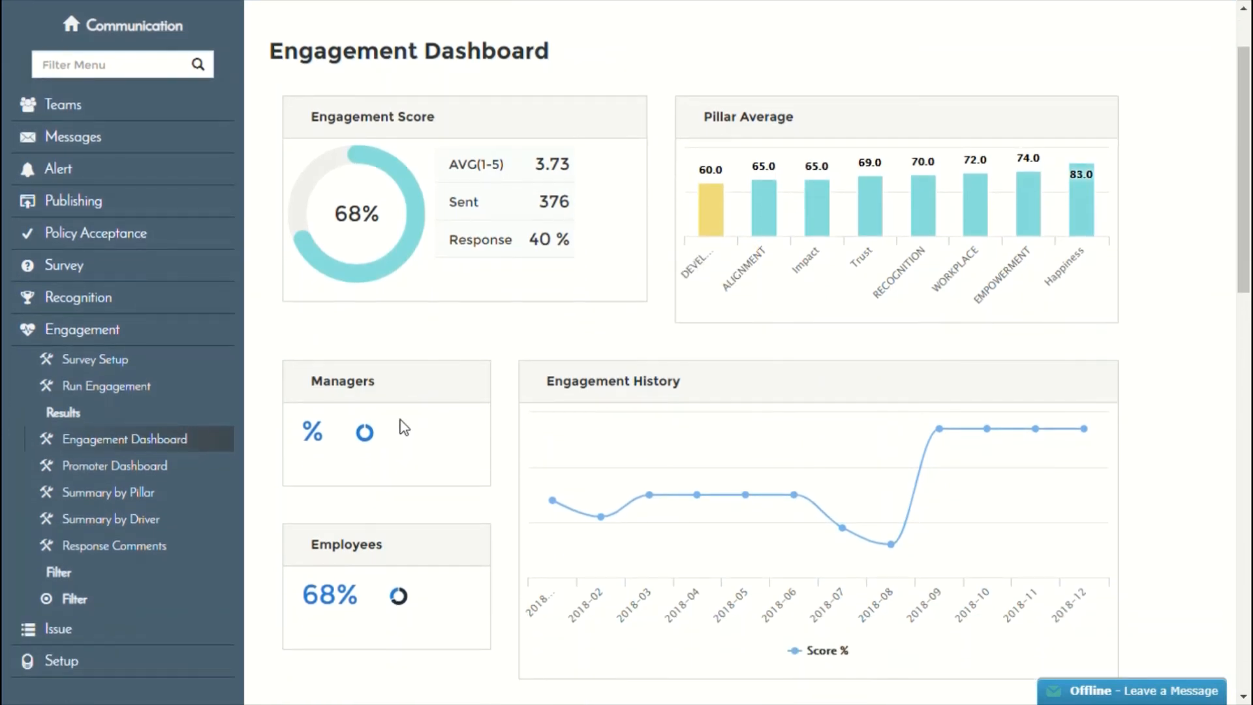
scroll(404, 425, "down", 1)
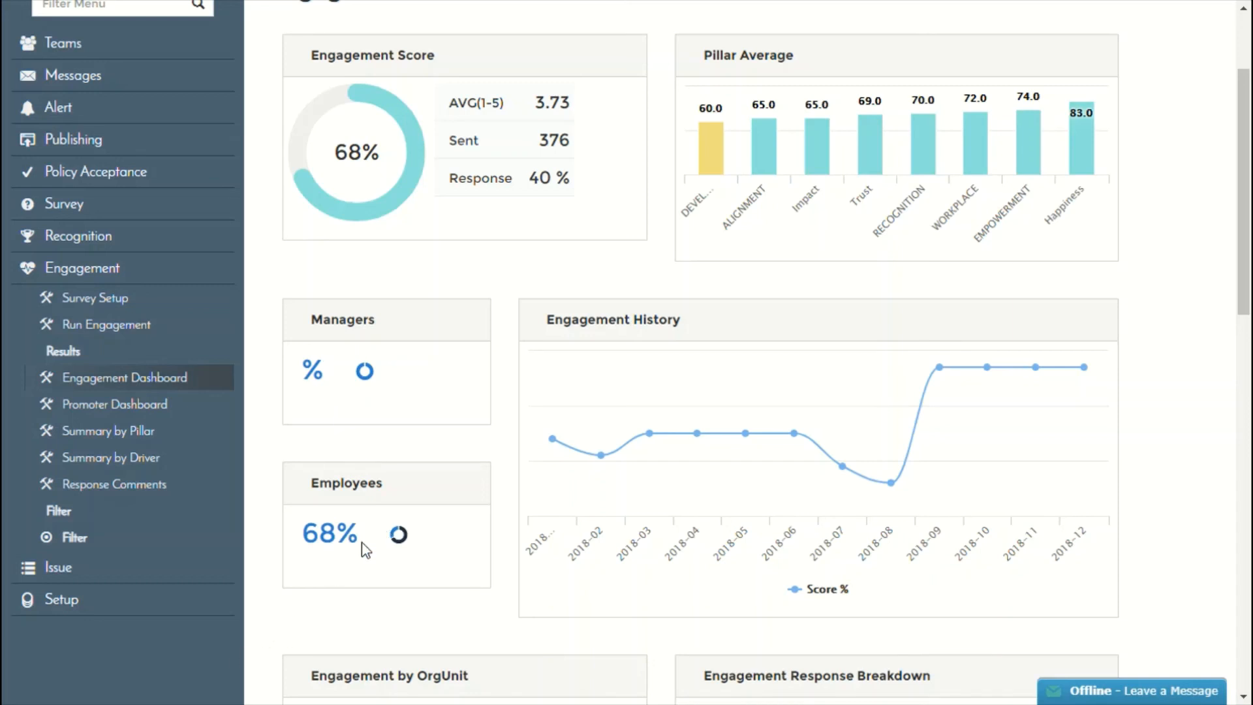
scroll(509, 499, "down", 1)
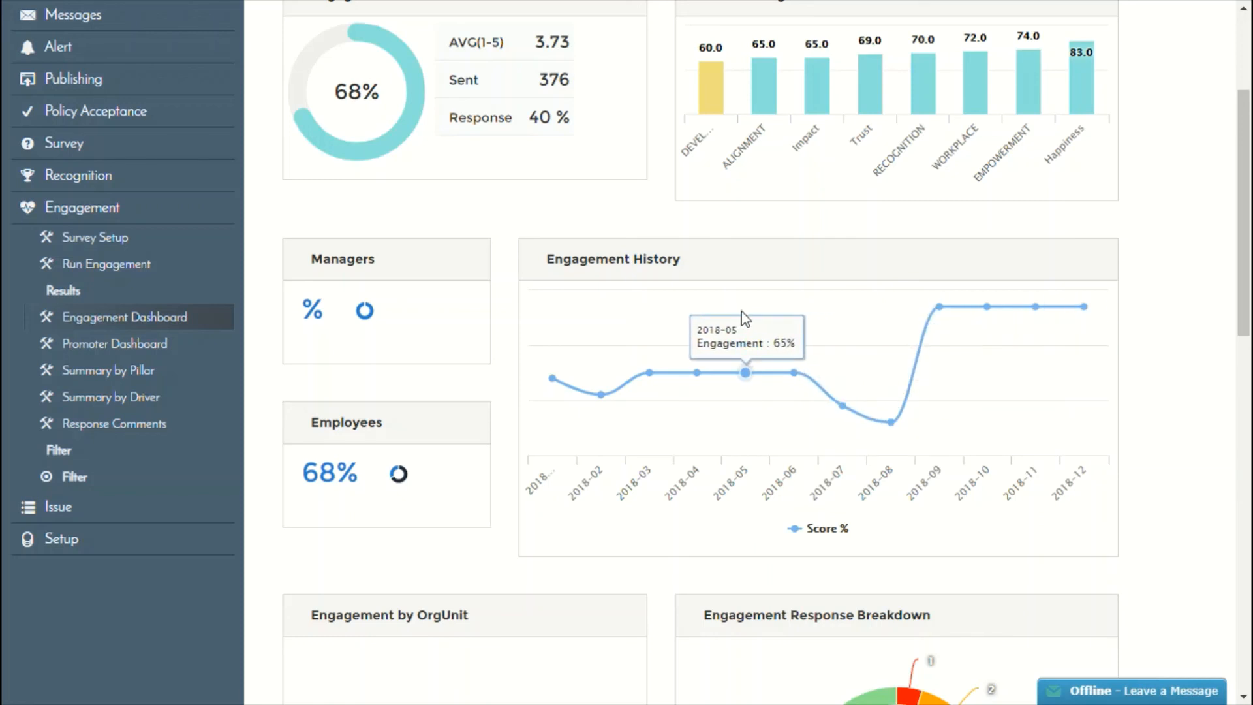
Step: Examine the dashboard's engagement by OrgUnit, response breakdown, average by driver and response detail charts
scroll(744, 313, "down", 3)
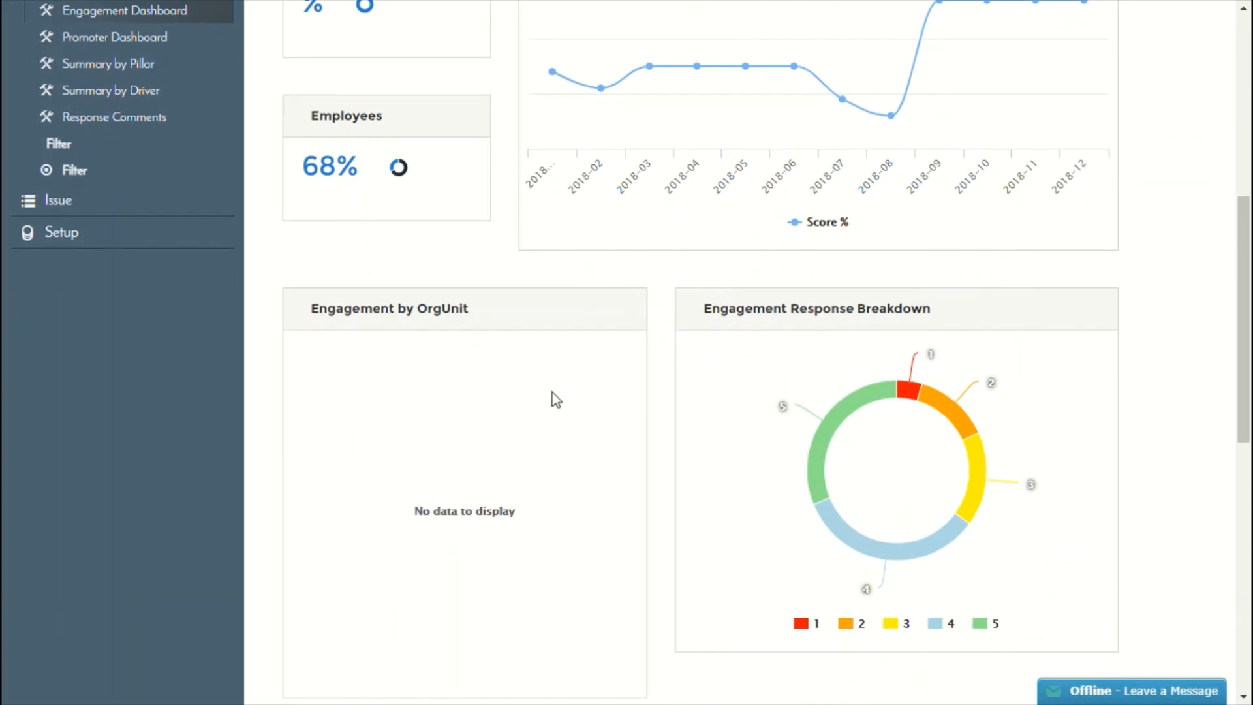
scroll(552, 393, "down", 3)
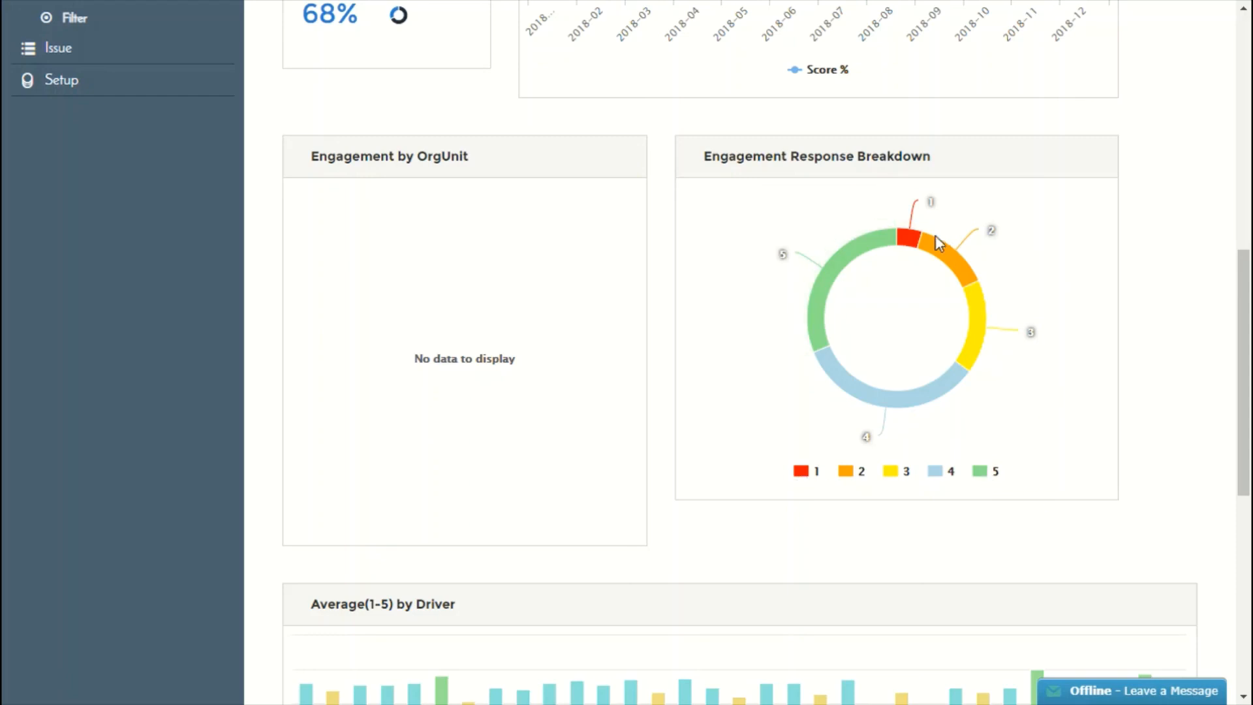
mouse_move(981, 330)
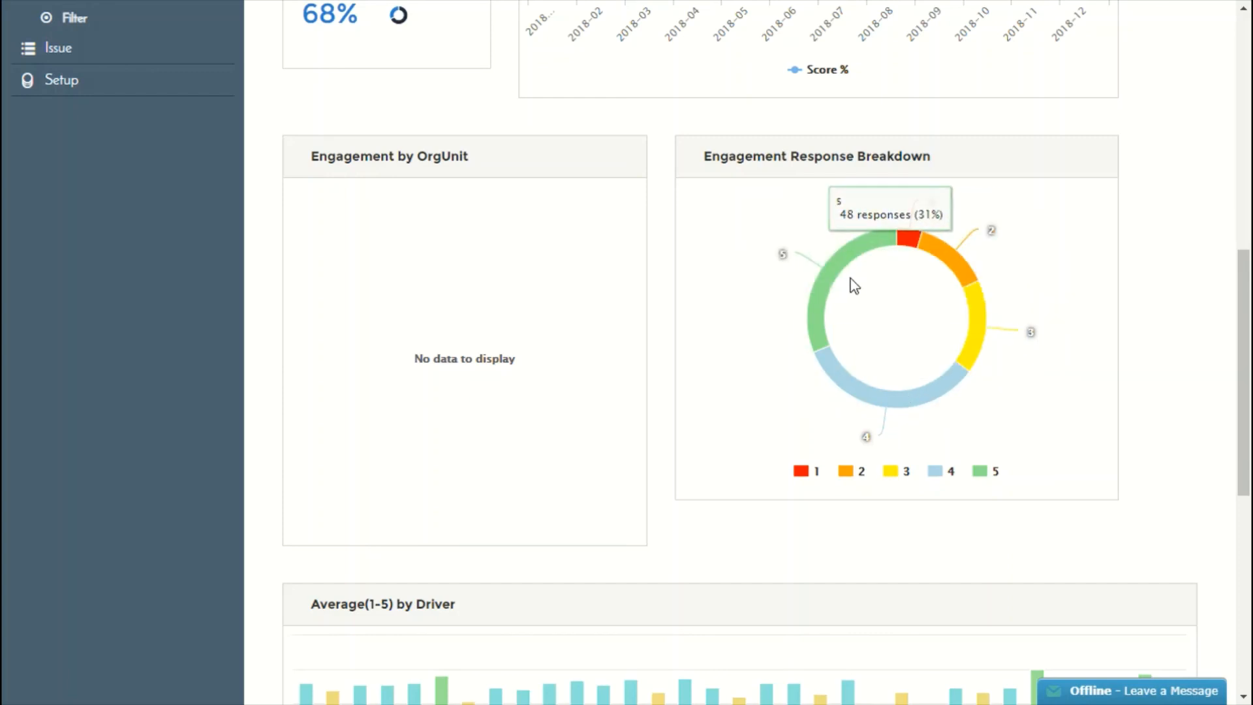
scroll(855, 282, "down", 1)
scroll(859, 281, "down", 4)
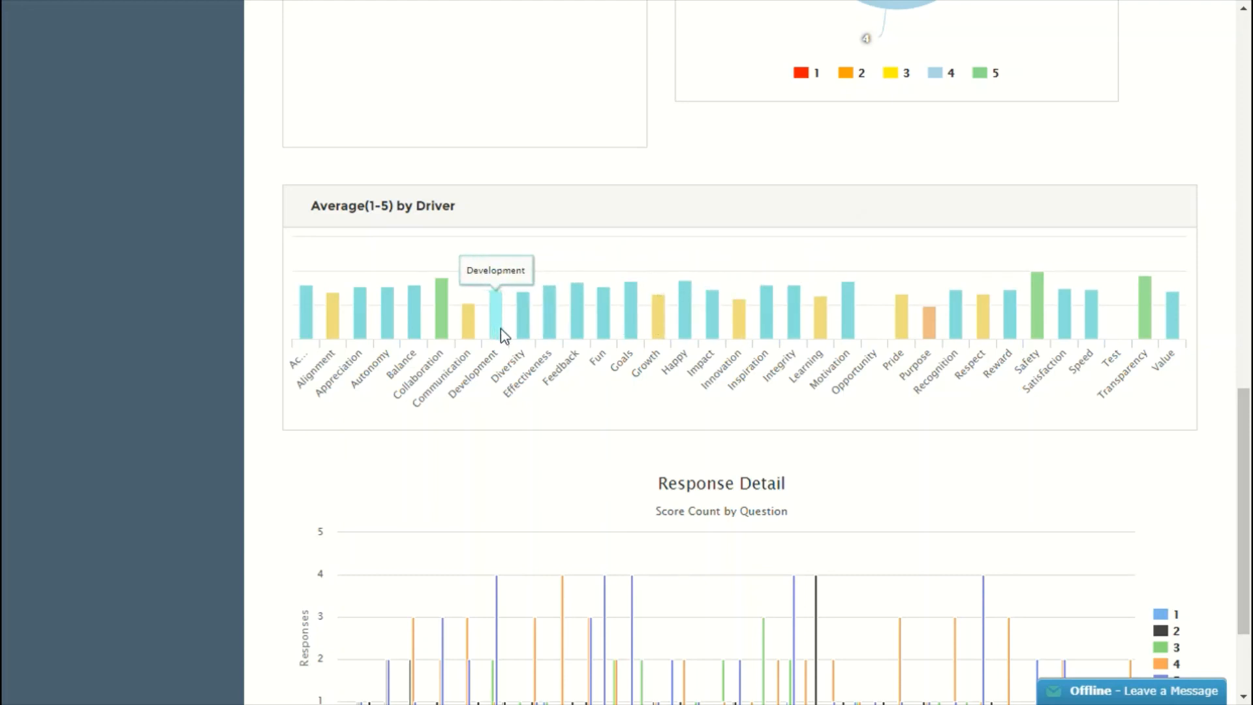
scroll(503, 336, "down", 3)
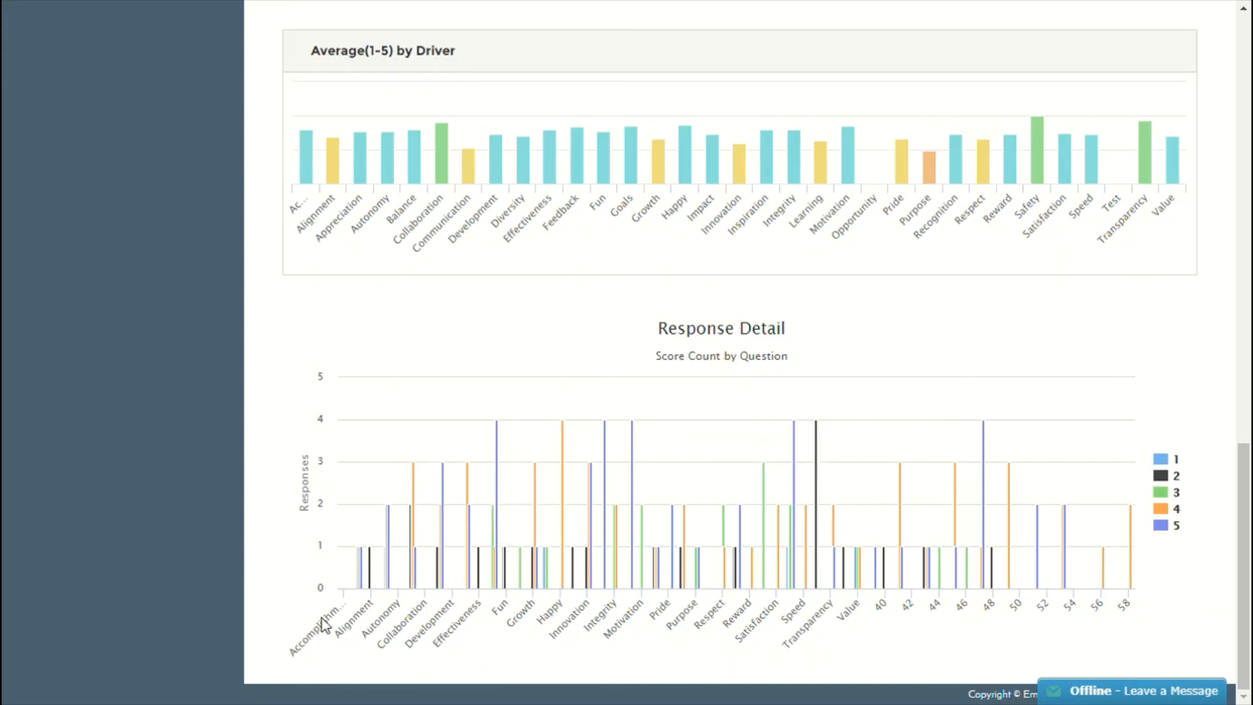
mouse_move(419, 558)
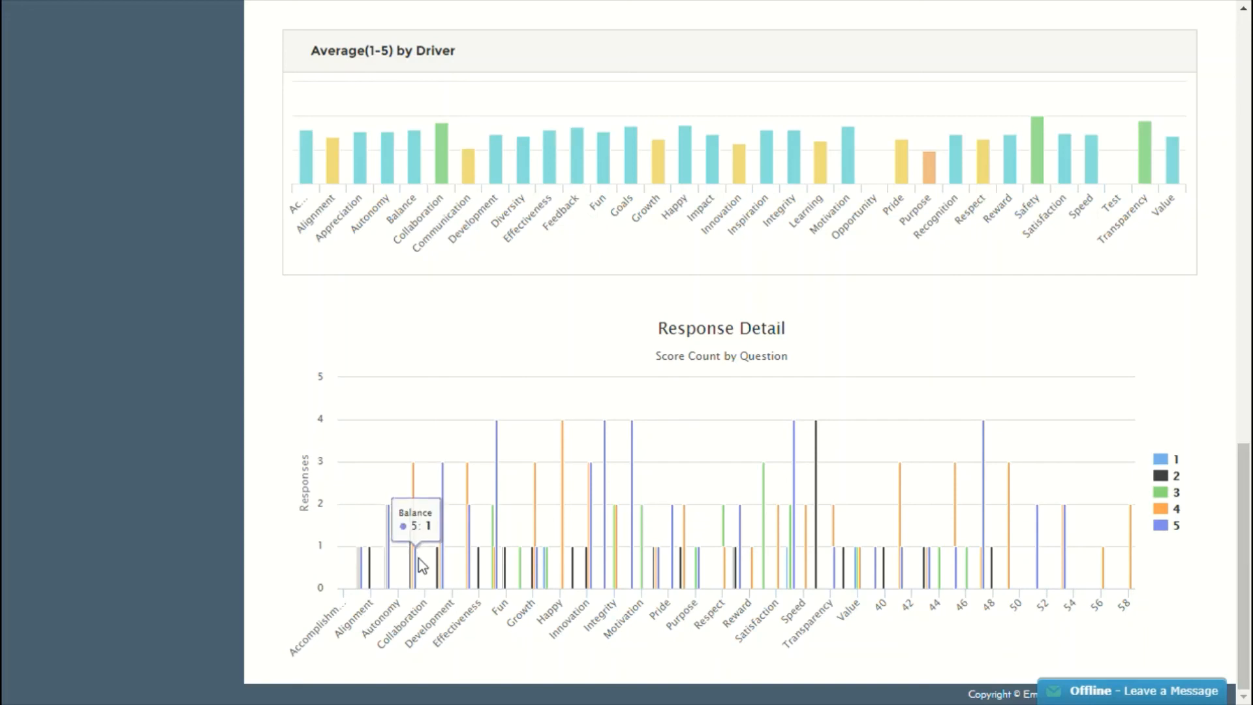